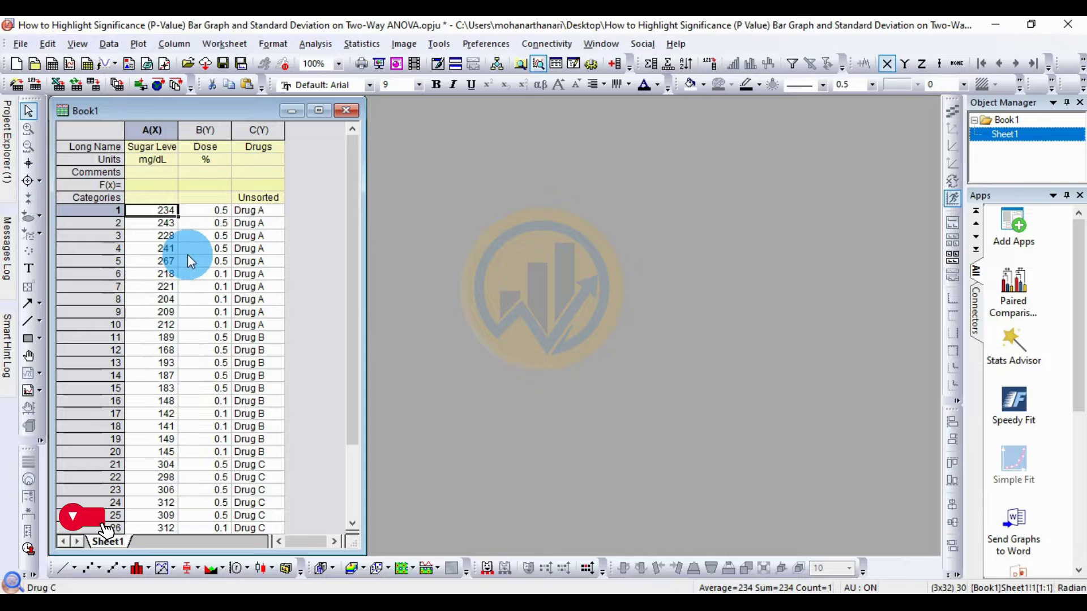
Step: Autofit column A to show the full Sugar Level name, then review the Dose and Drugs values
double_click(178, 130)
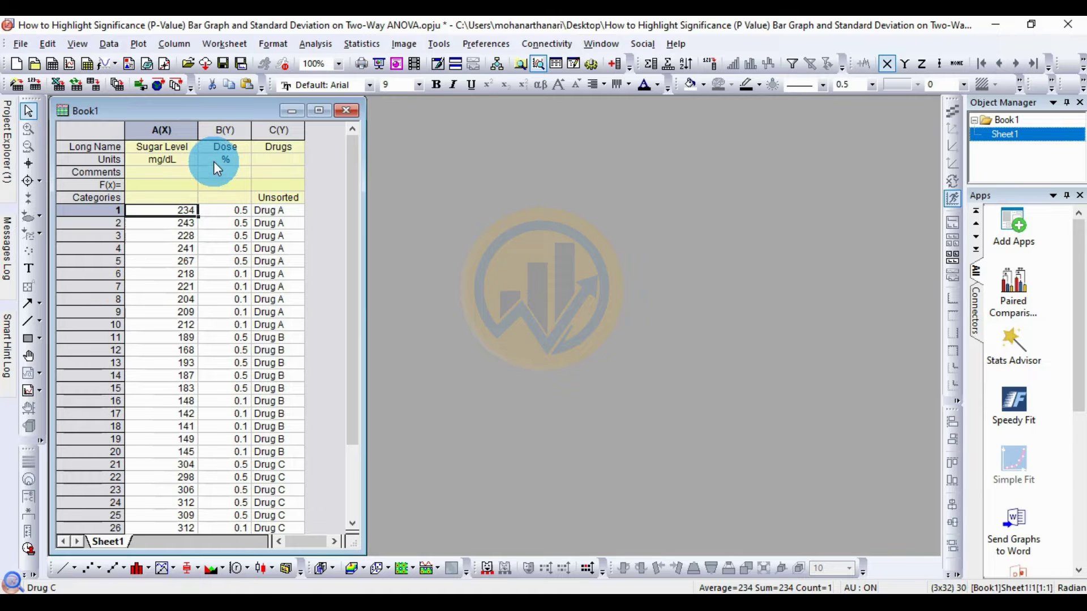
left_click(221, 213)
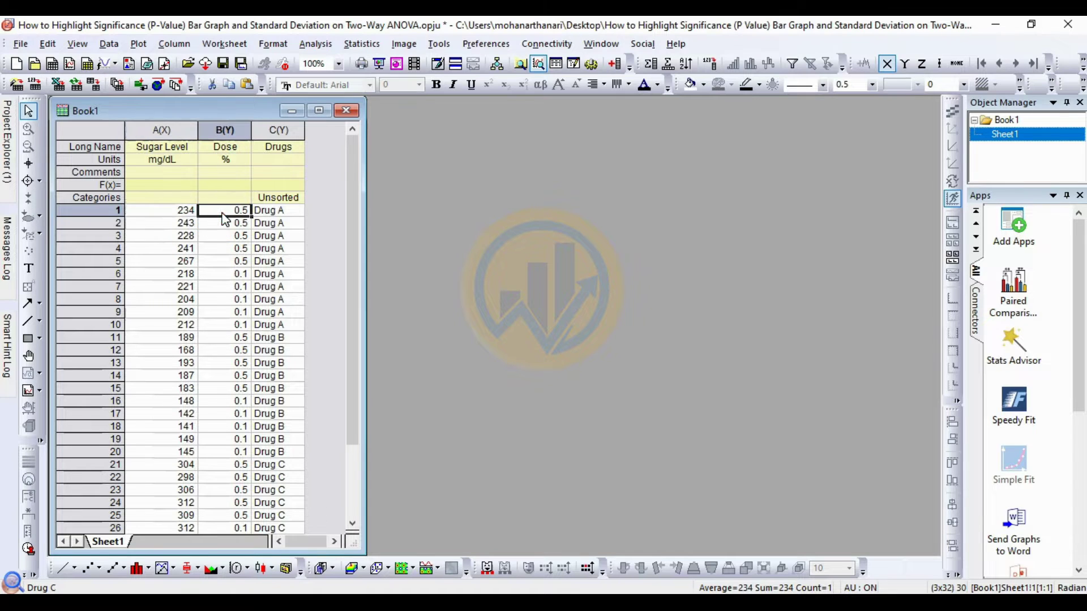
left_click(225, 274)
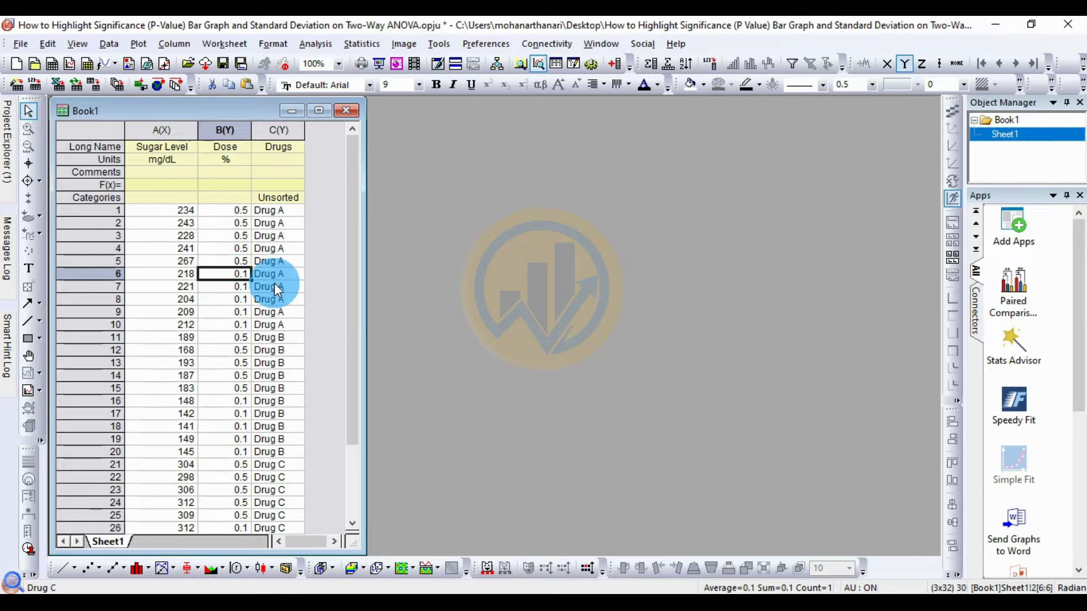
left_click(277, 213)
left_click(273, 337)
scroll(277, 396, "down", 2)
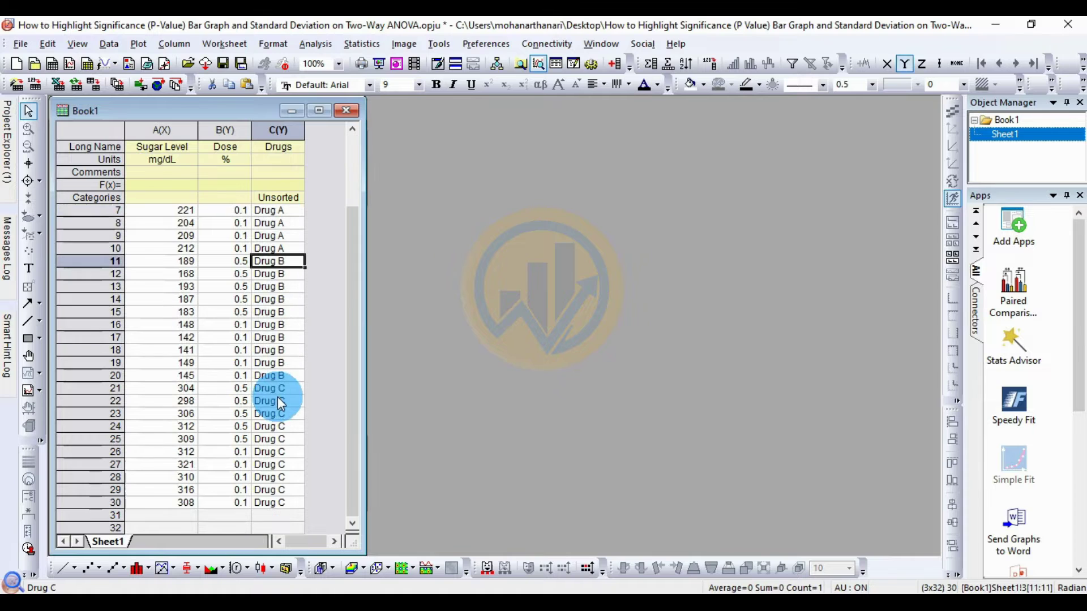
left_click(278, 398)
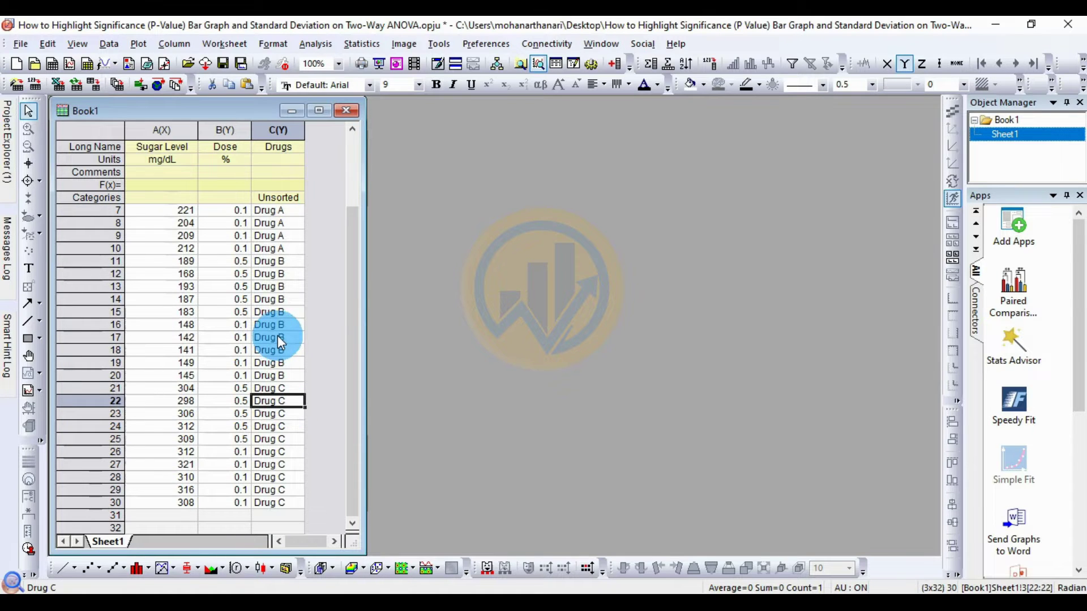
scroll(279, 338, "up", 2)
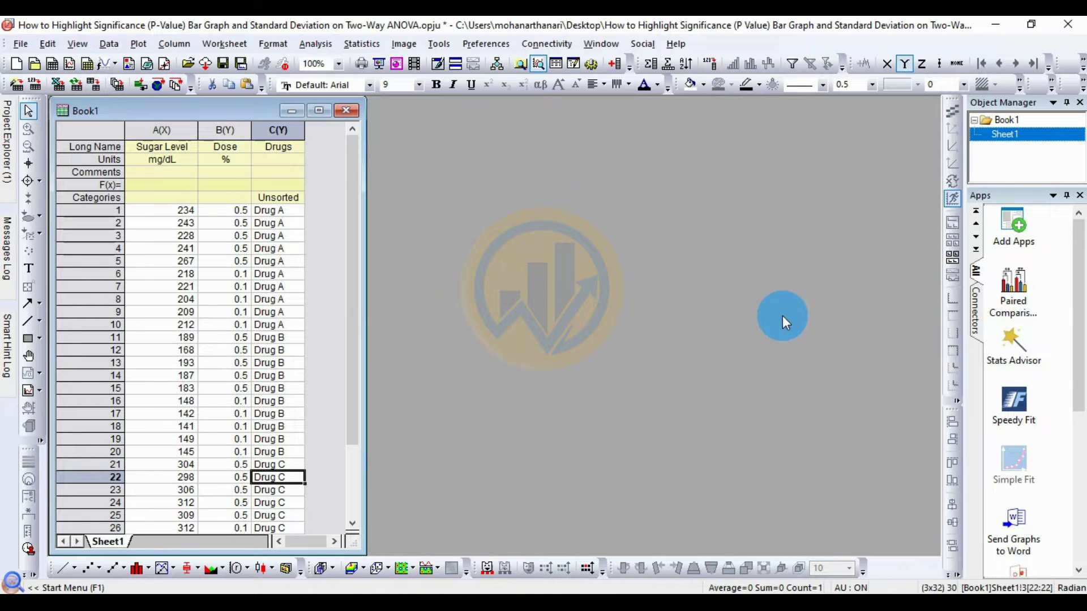
Step: Open the Paired Comparison Plot app and keep the Input Data Form as Indexed
left_click(1035, 295)
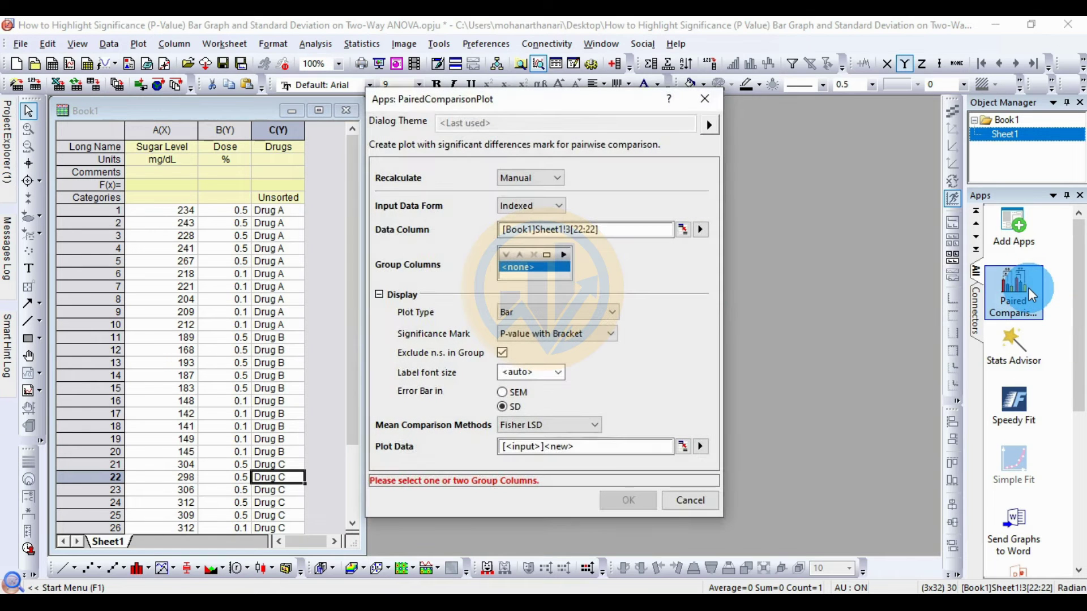
left_click_drag(502, 99, 546, 105)
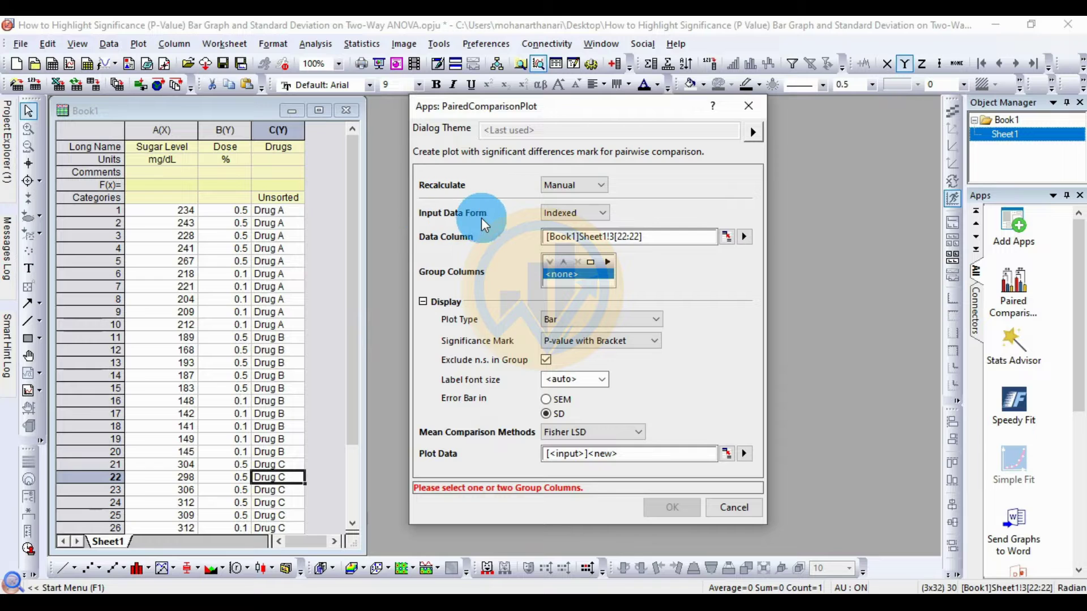
left_click(595, 217)
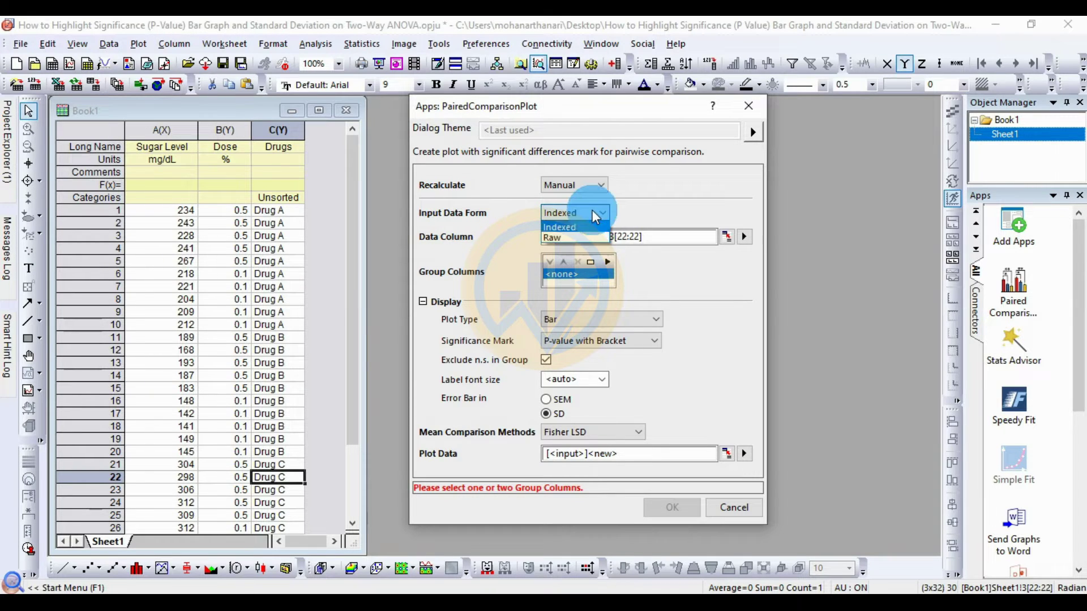
left_click(557, 236)
left_click(569, 215)
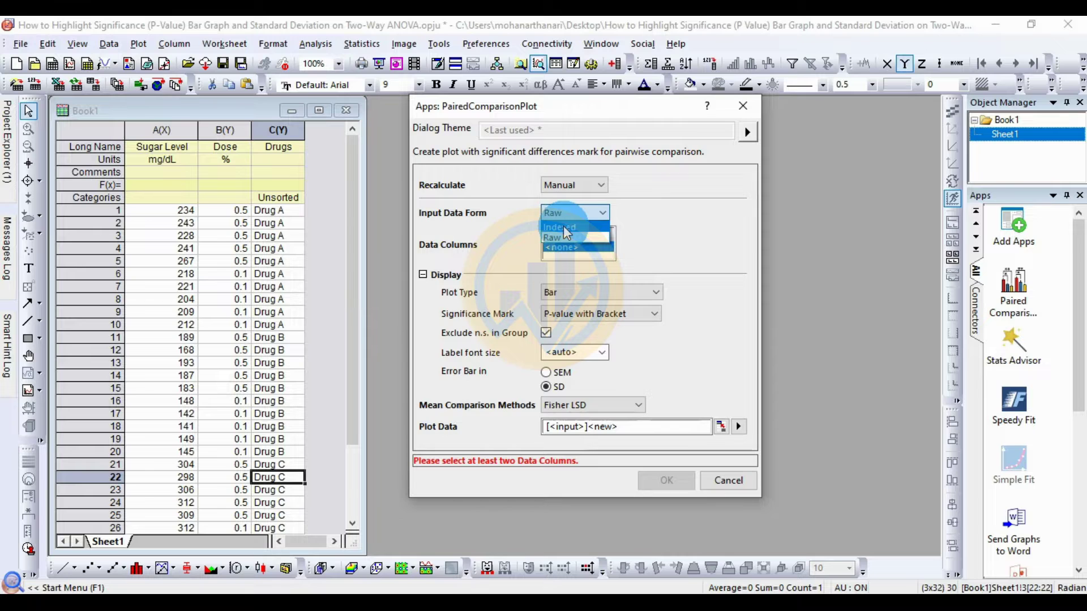
left_click(565, 228)
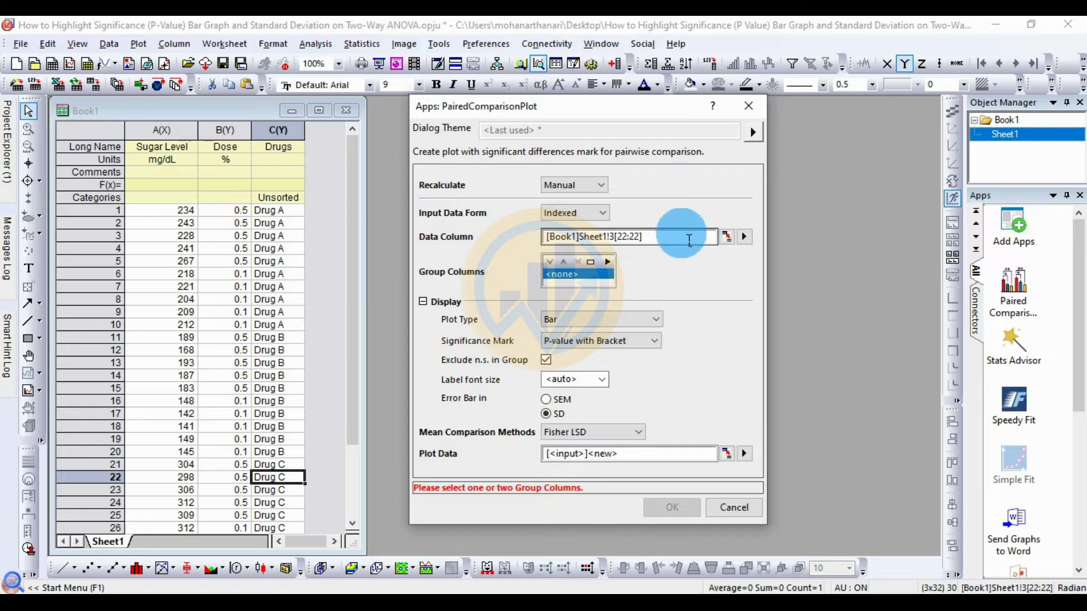
Step: Choose A Sugar Level as the data column and B Dose, C Drugs as group columns
left_click(744, 236)
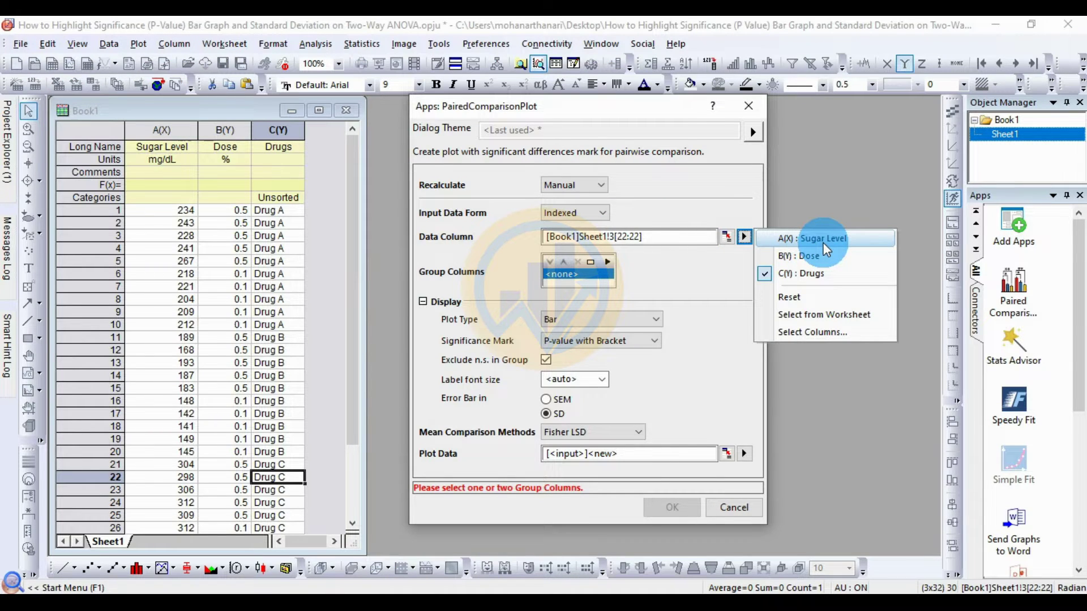
left_click(824, 239)
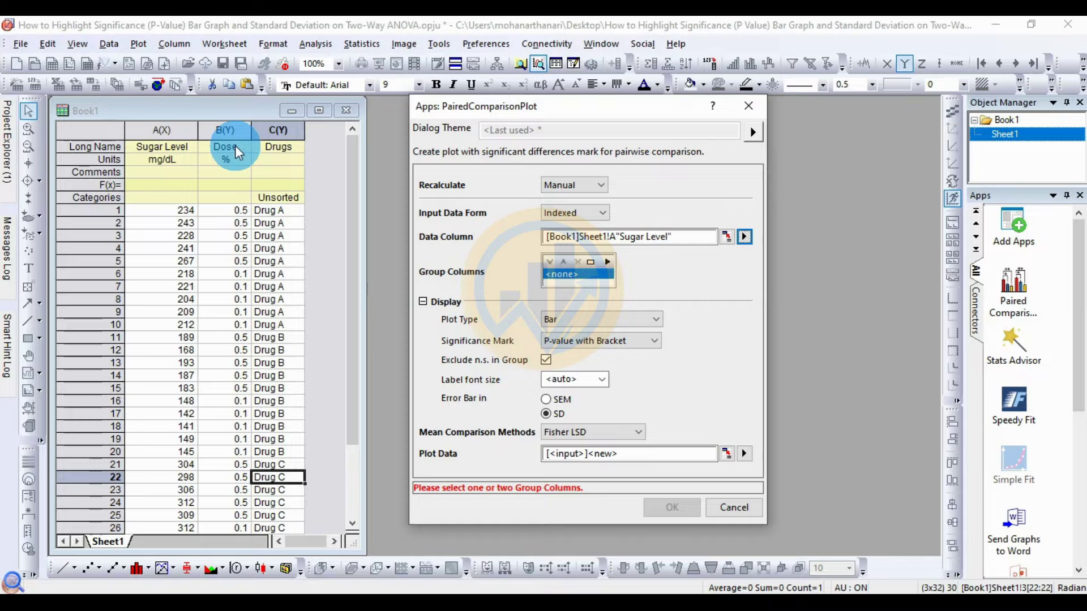
left_click(607, 262)
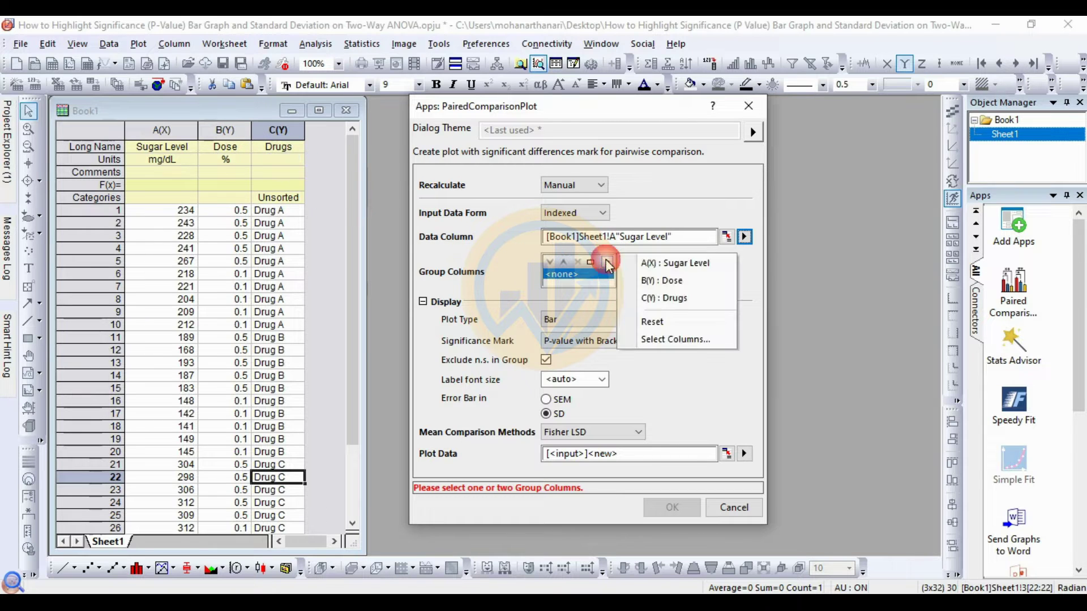
left_click(678, 287)
left_click(639, 262)
left_click(702, 299)
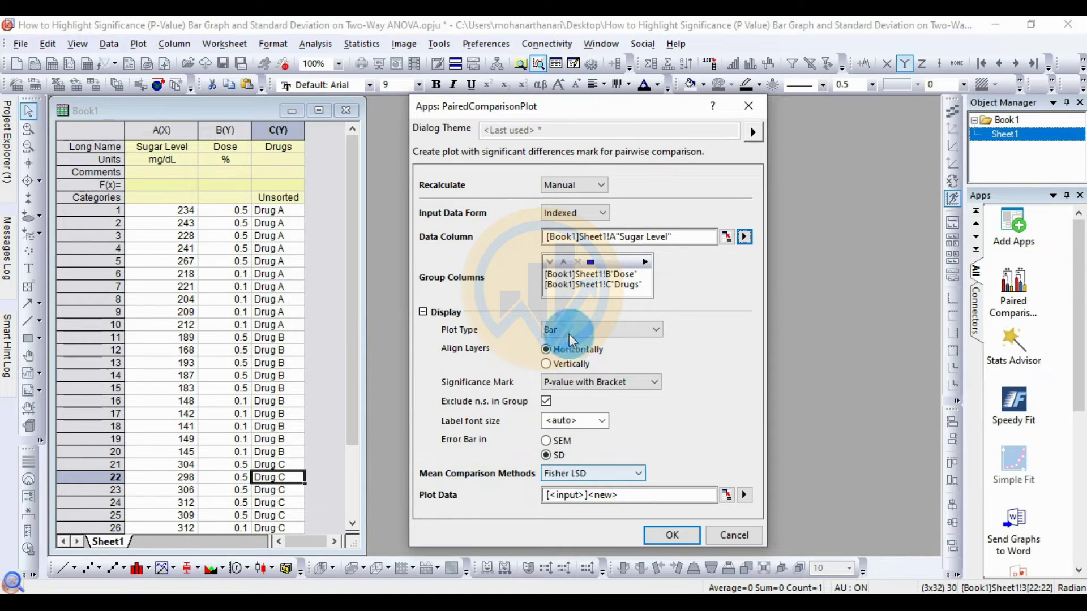
Step: Run the app to create Graph7, check PCPlotData1 results in Book1, then maximize the graph
left_click(674, 538)
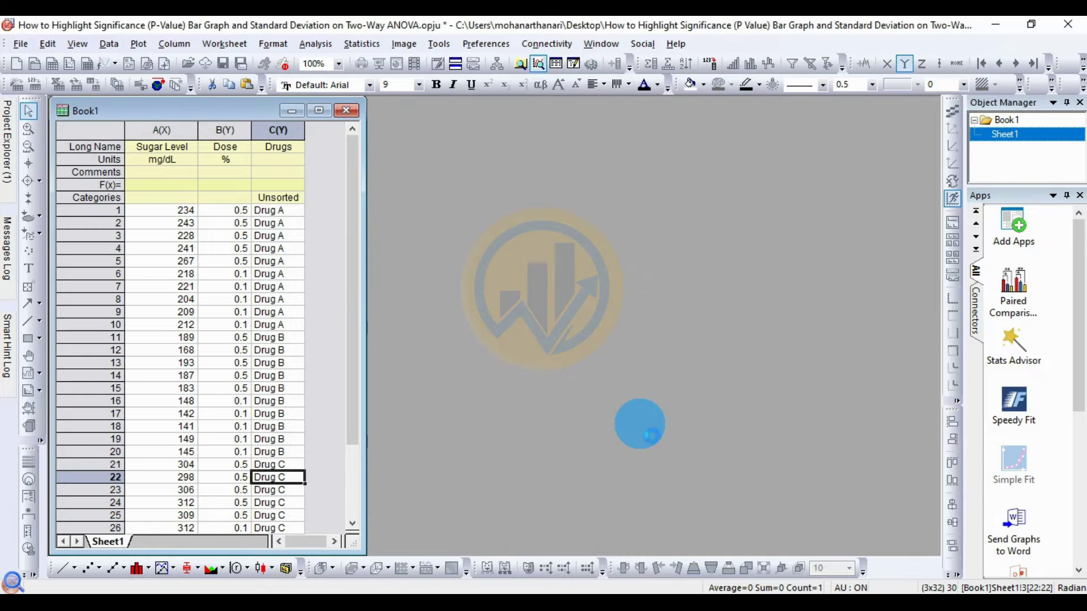
mouse_move(355, 207)
left_mouse_down()
mouse_move(514, 199)
mouse_move(604, 160)
left_mouse_up()
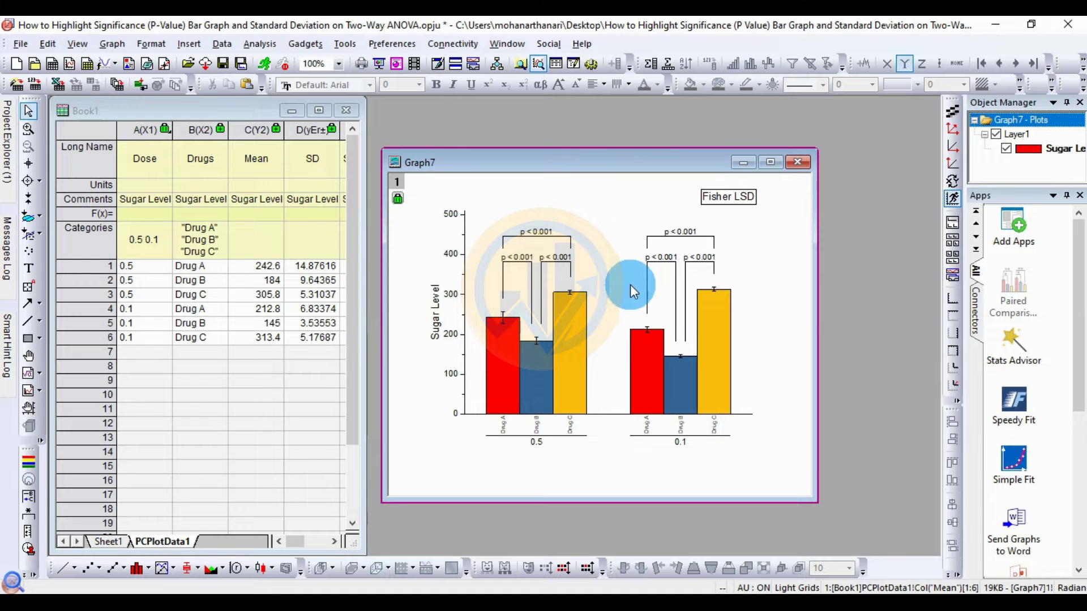
left_click(324, 114)
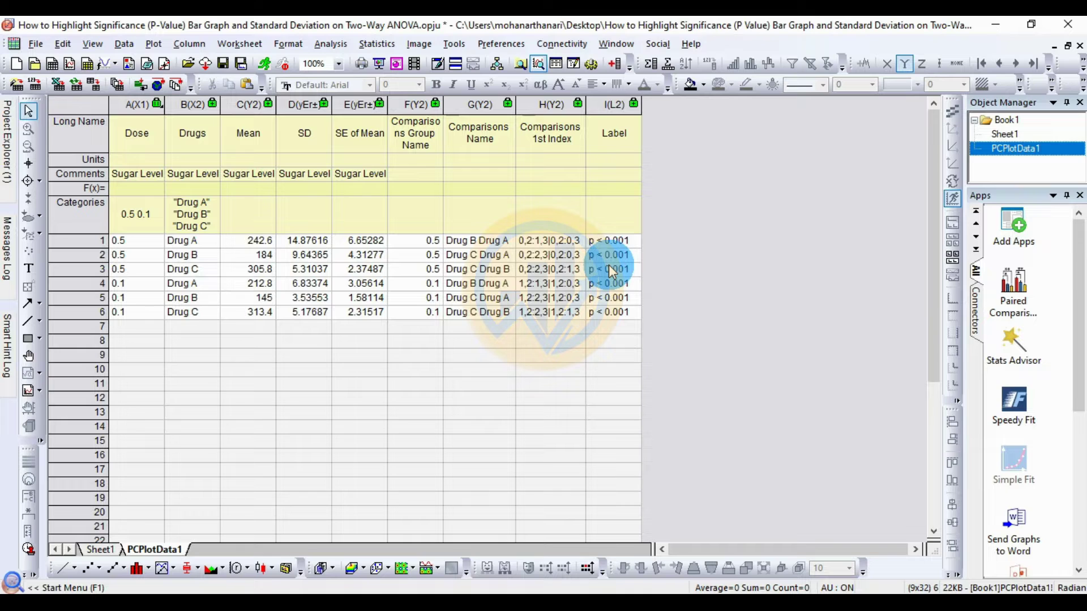
left_click(1068, 46)
left_click_drag(535, 161, 499, 148)
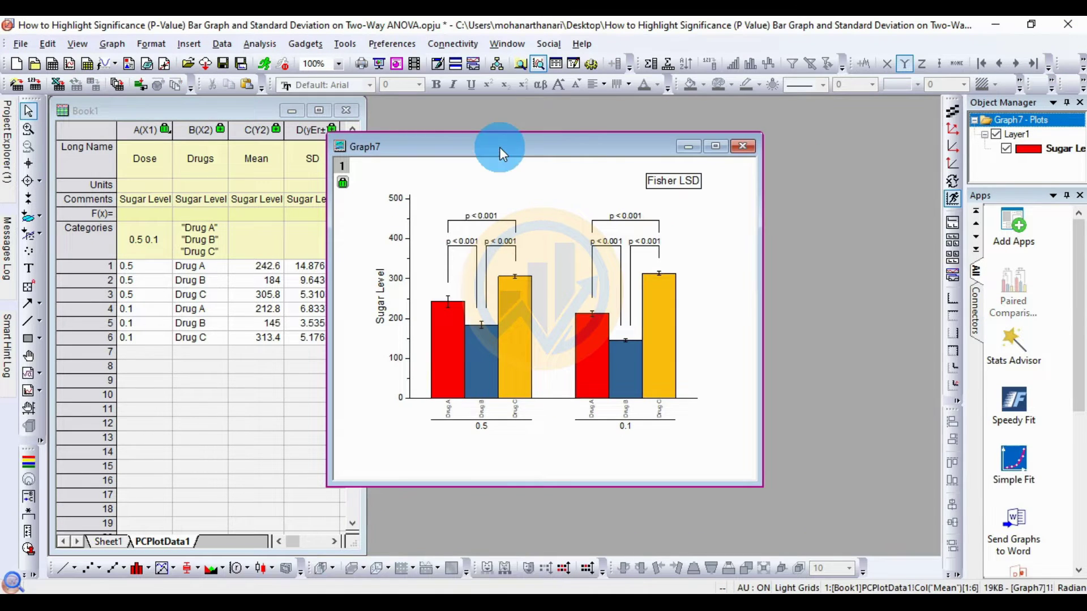
left_click(715, 149)
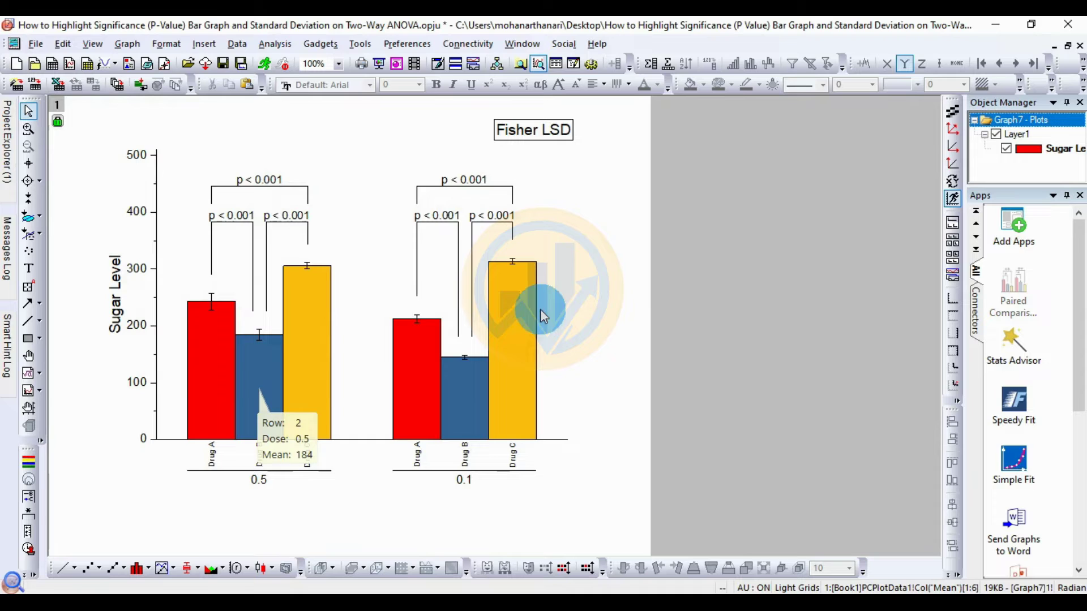
Step: In Plot Details, give the bars a solid black border of width 2
right_click(420, 390)
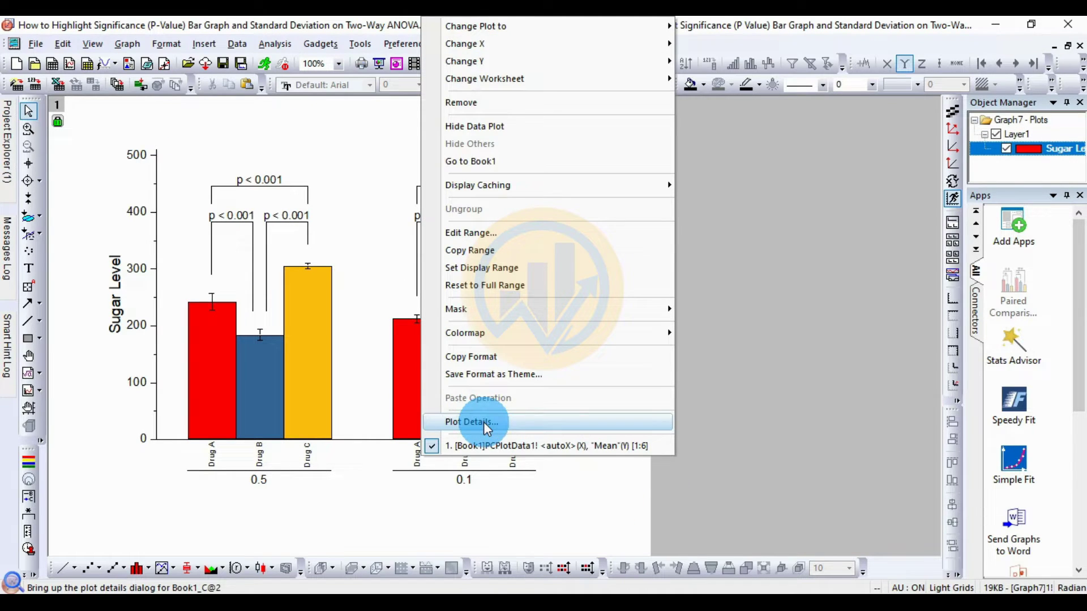
left_click(491, 422)
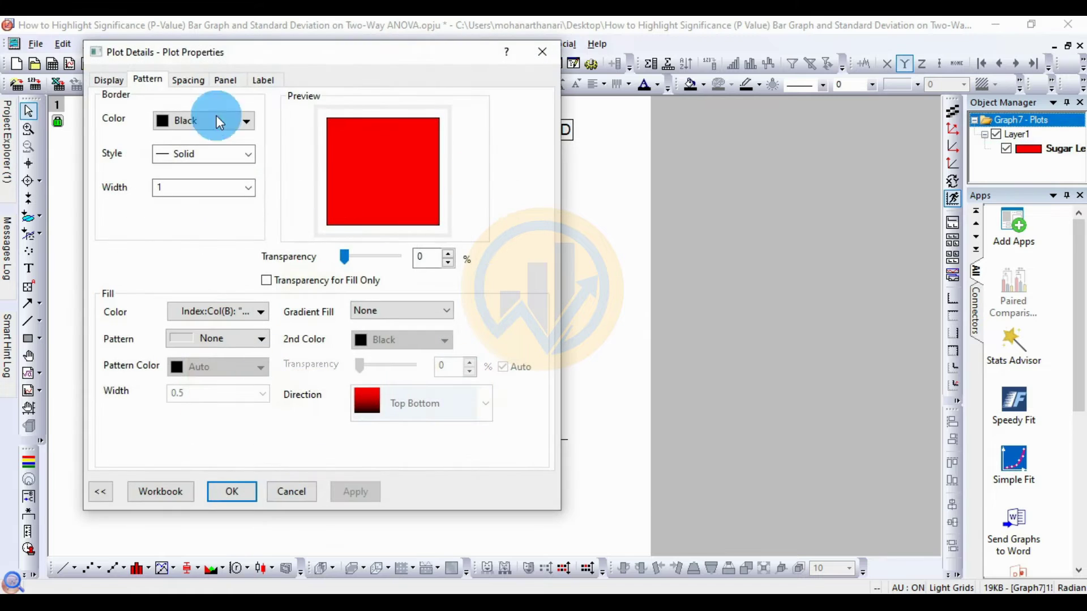
left_click_drag(229, 52, 728, 90)
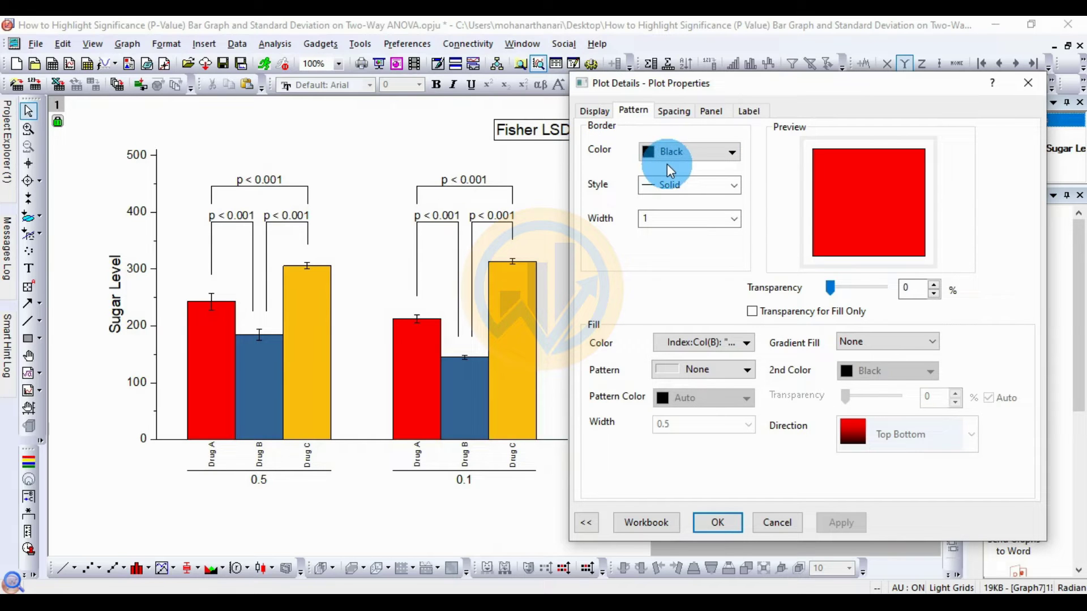
left_click(730, 151)
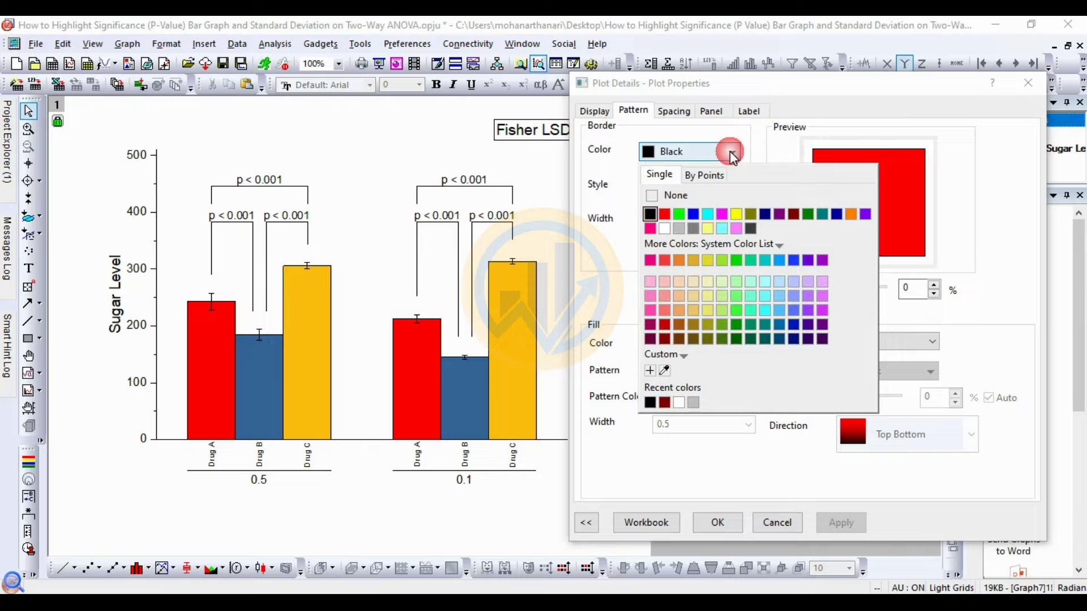
left_click(776, 152)
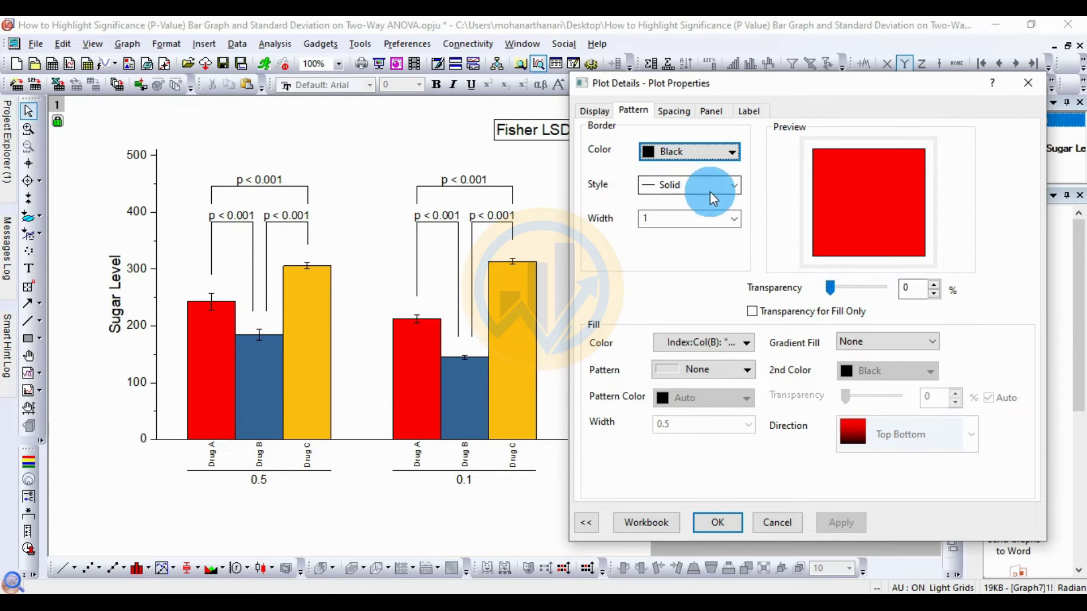
left_click(736, 185)
left_click(681, 208)
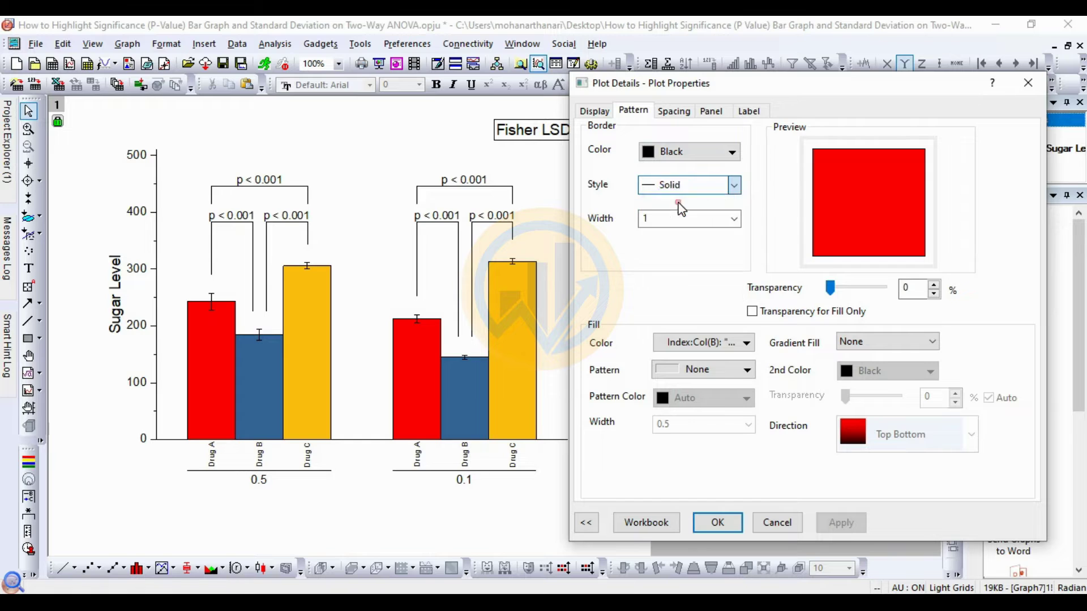
left_click(603, 229)
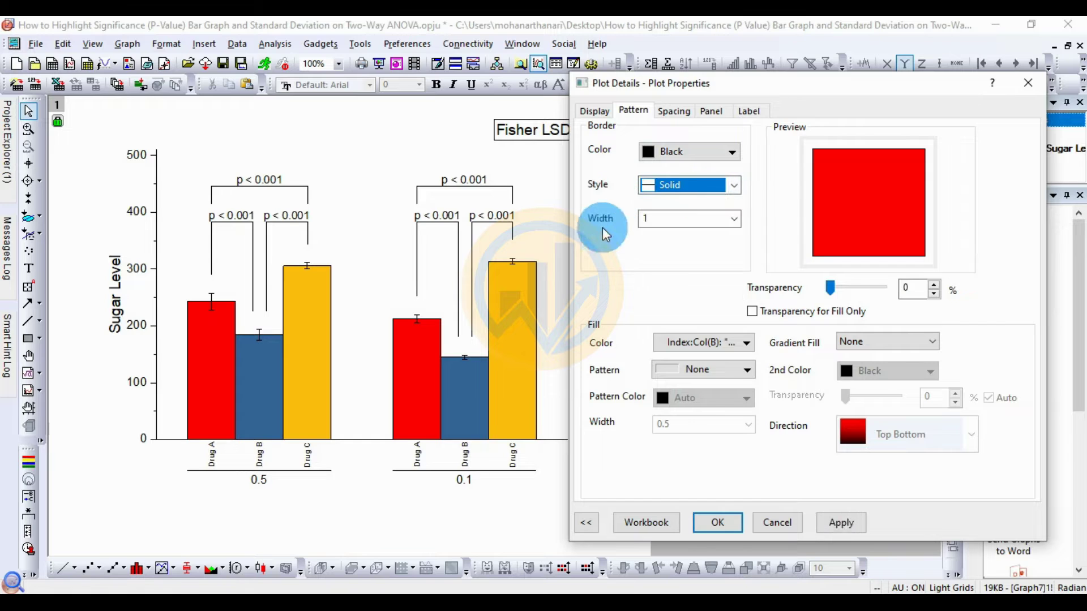
left_click(736, 220)
left_click(643, 282)
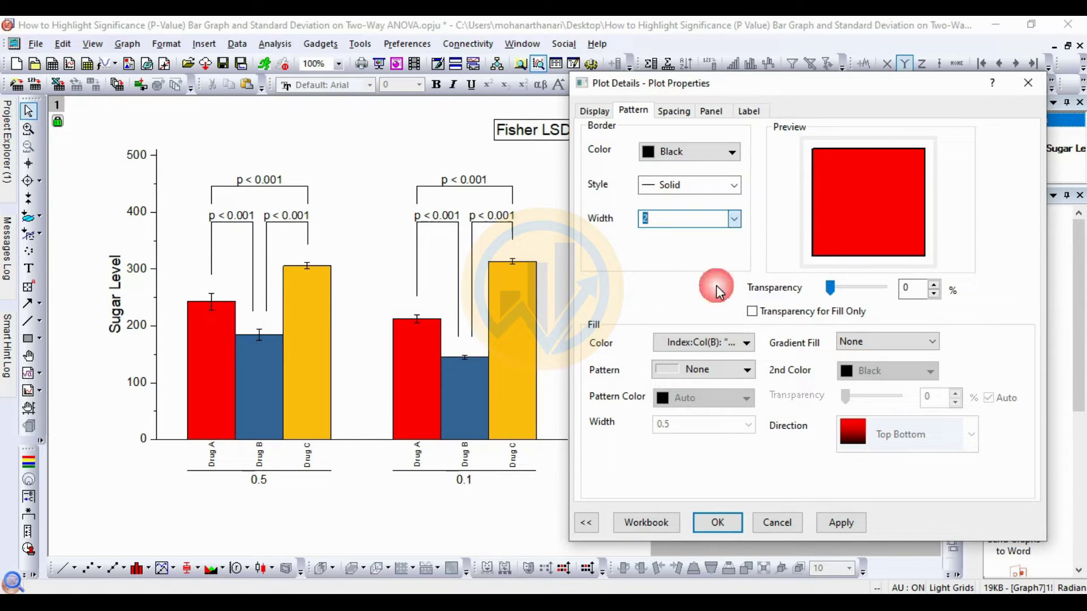
left_click(841, 523)
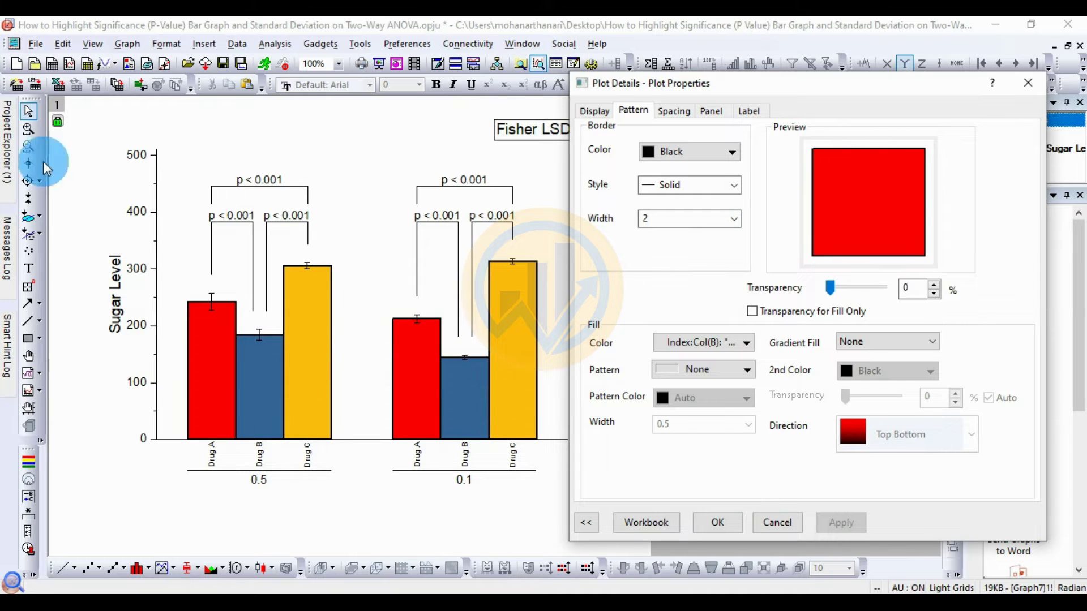
Step: Fill the bars by points, trying the Bold2 and BlueOrange colour lists
left_click(745, 343)
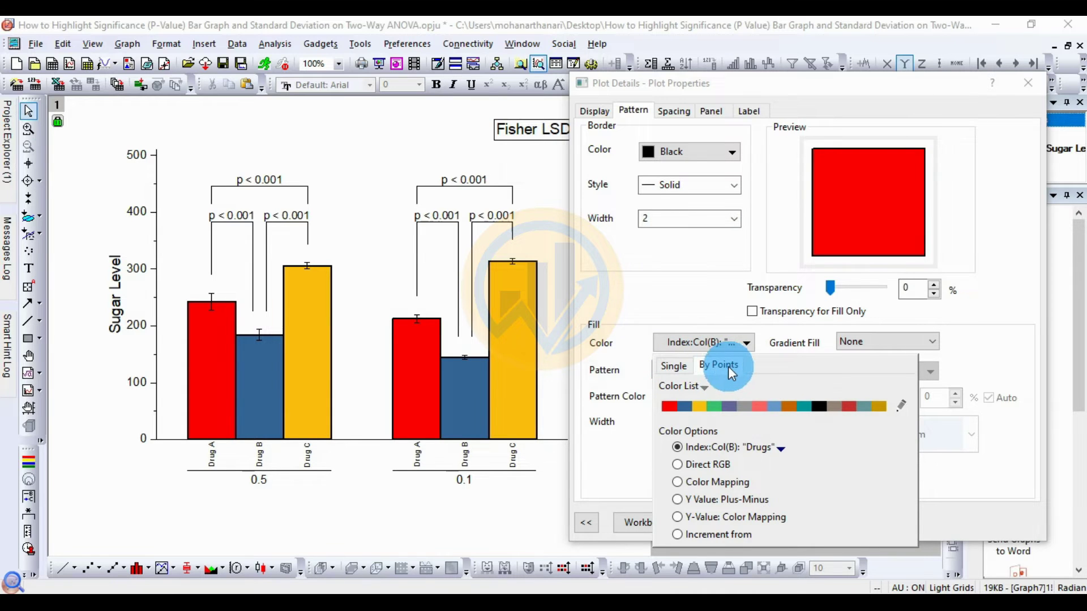
left_click(681, 366)
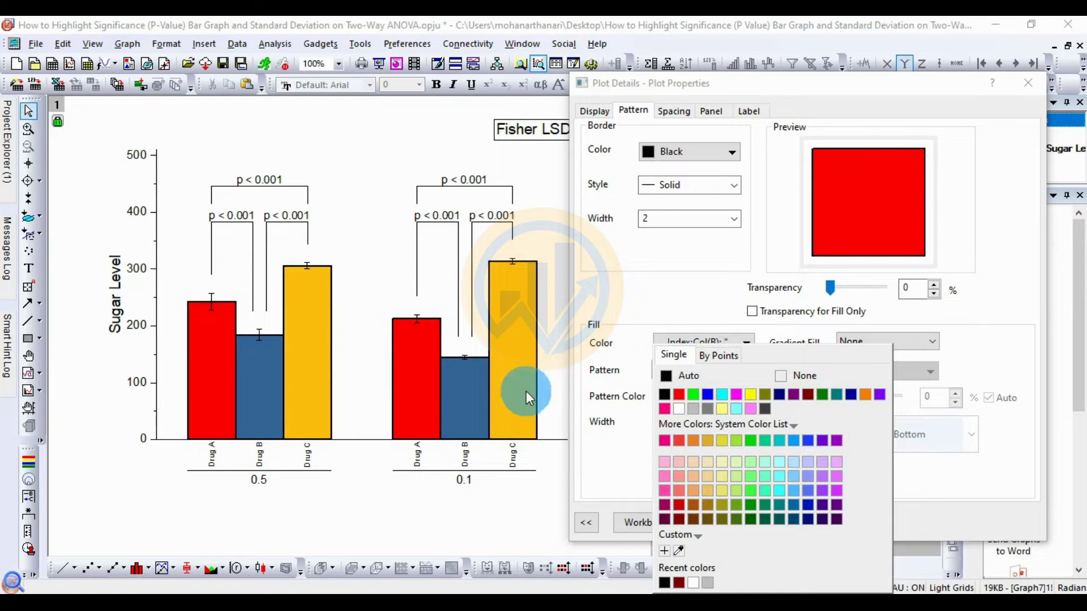
left_click(720, 353)
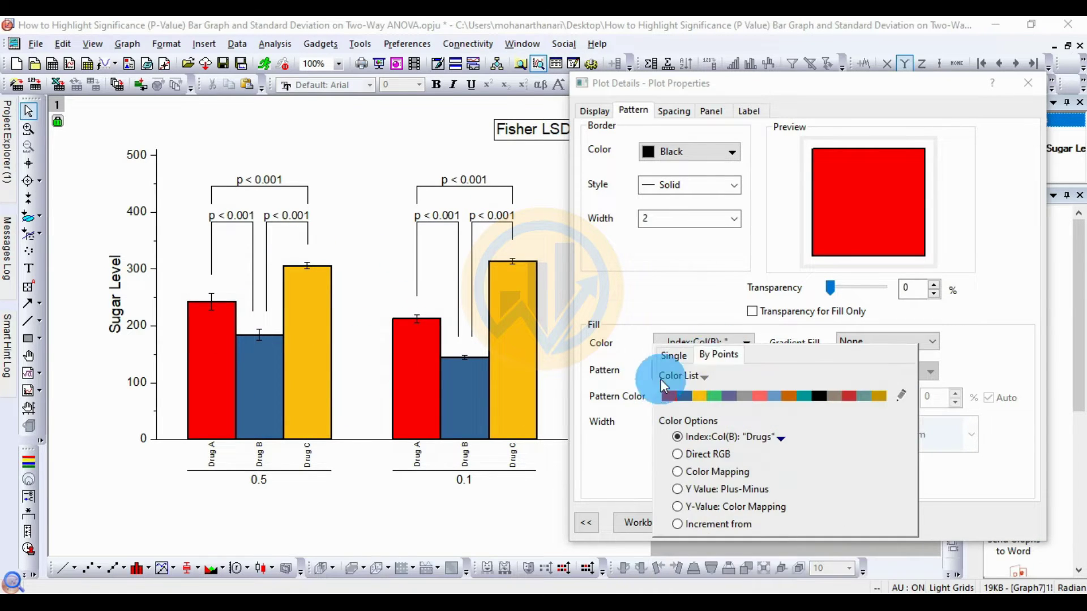
left_click(703, 376)
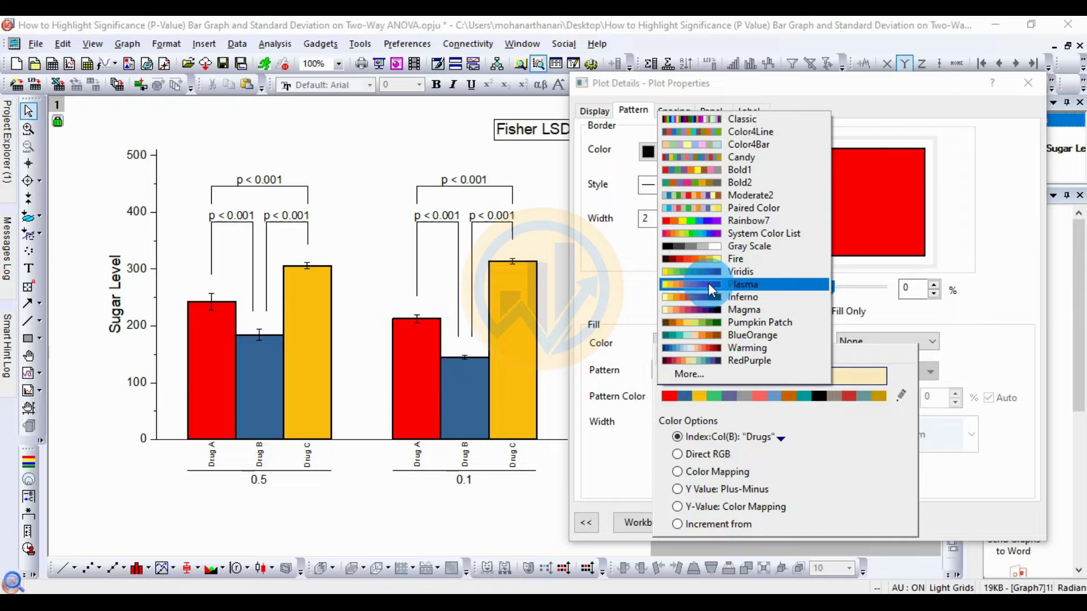
left_click(765, 184)
left_click(825, 518)
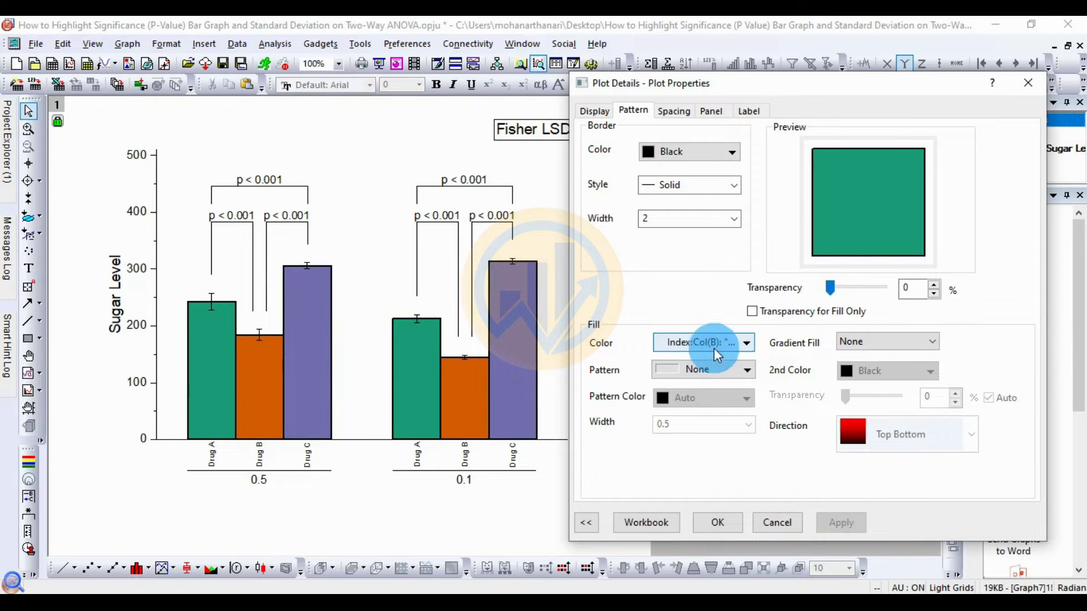
left_click(744, 341)
left_click(719, 383)
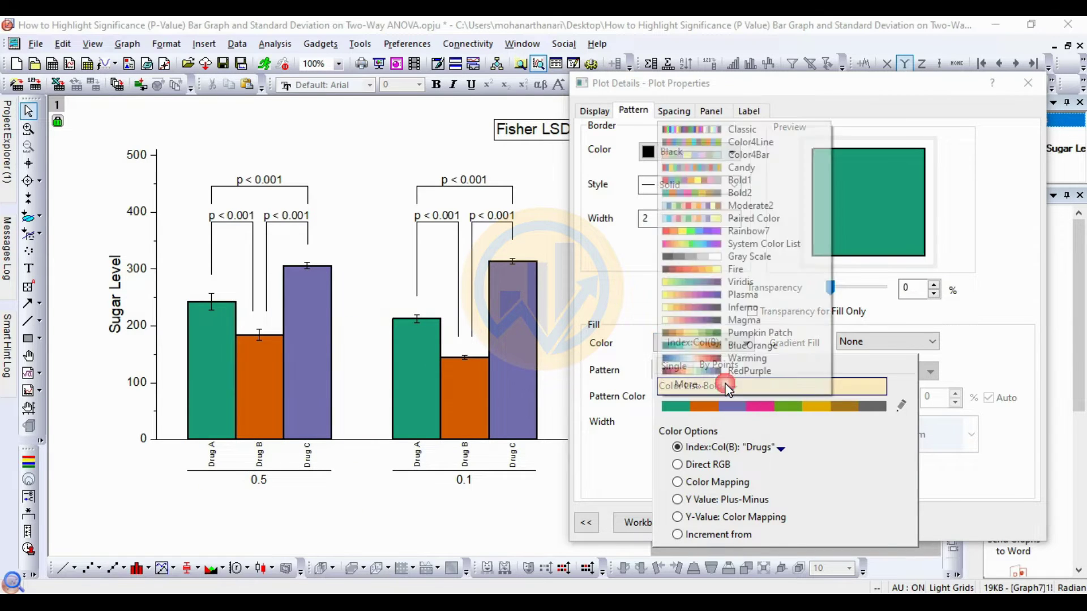
left_click(770, 347)
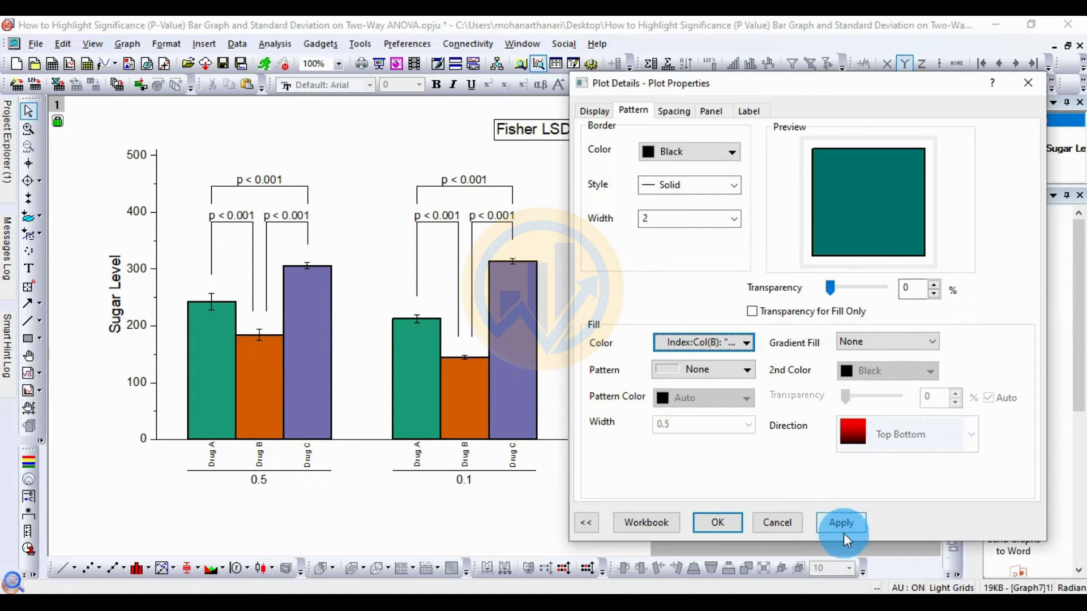
left_click(846, 526)
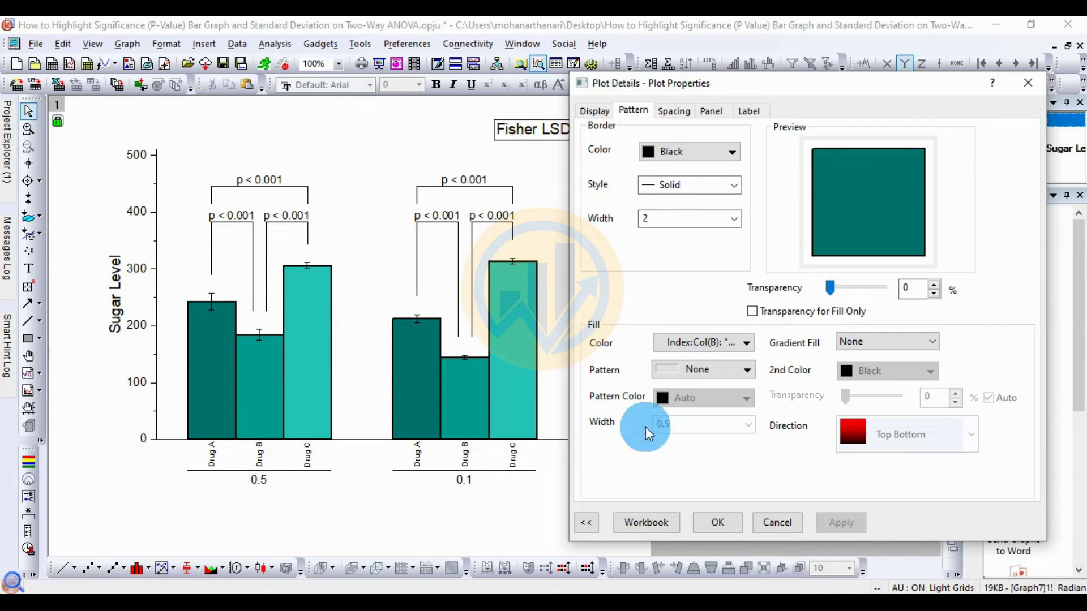
Step: Compare the Bold2 and Candy palettes, settling on Bold2's green, orange and purple
left_click(746, 340)
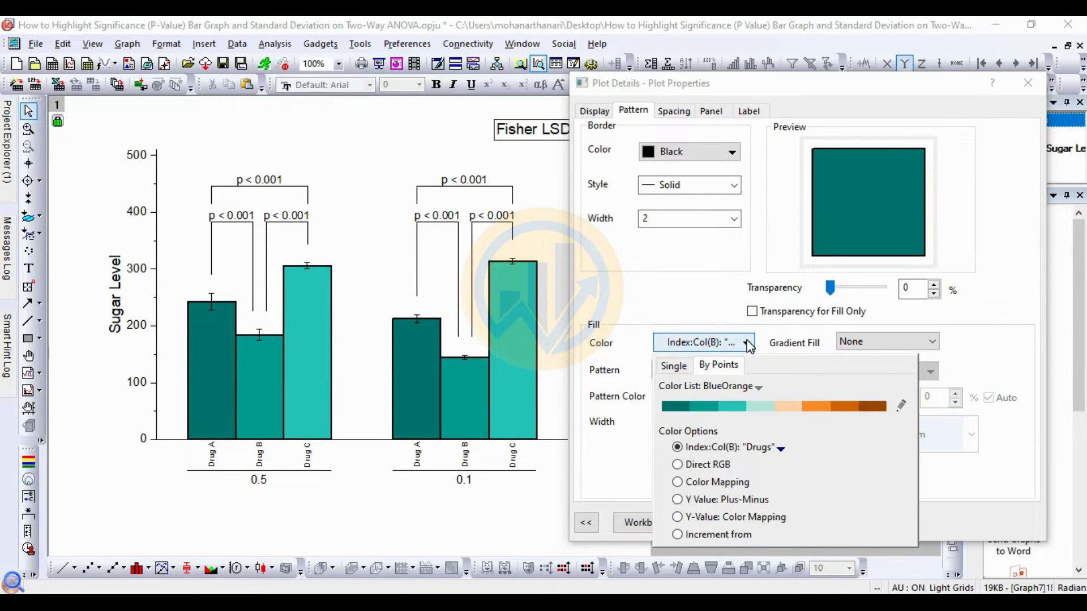
left_click(754, 388)
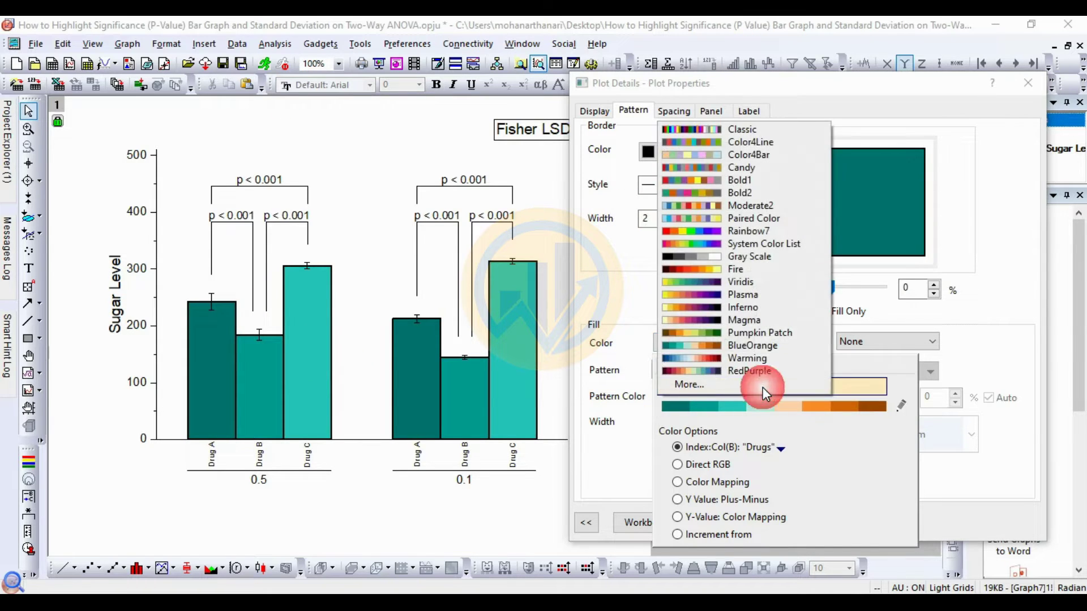
left_click(747, 192)
left_click(831, 517)
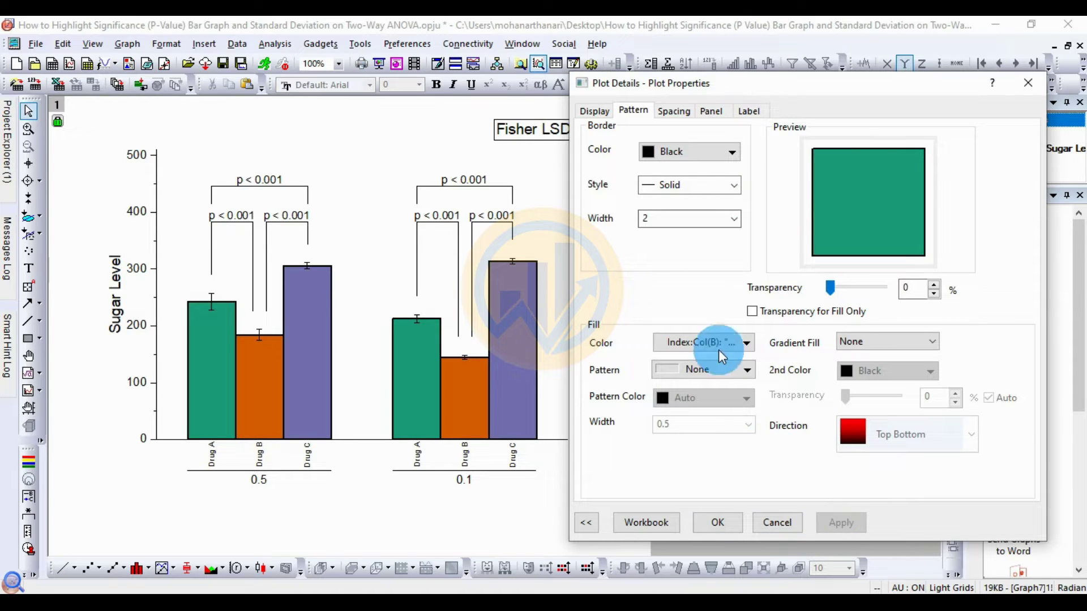
left_click(745, 343)
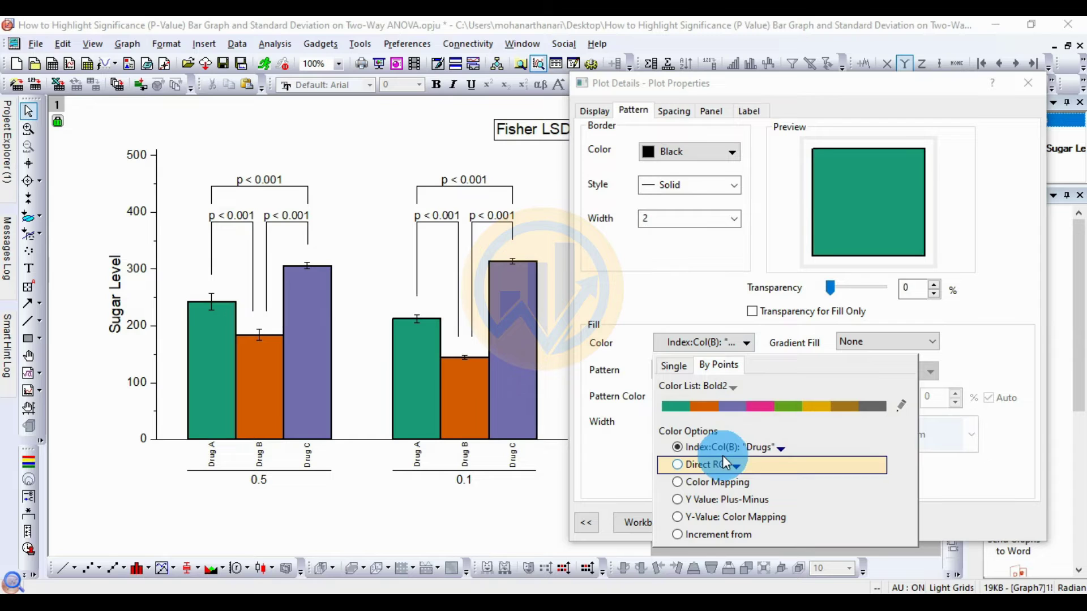
left_click(736, 388)
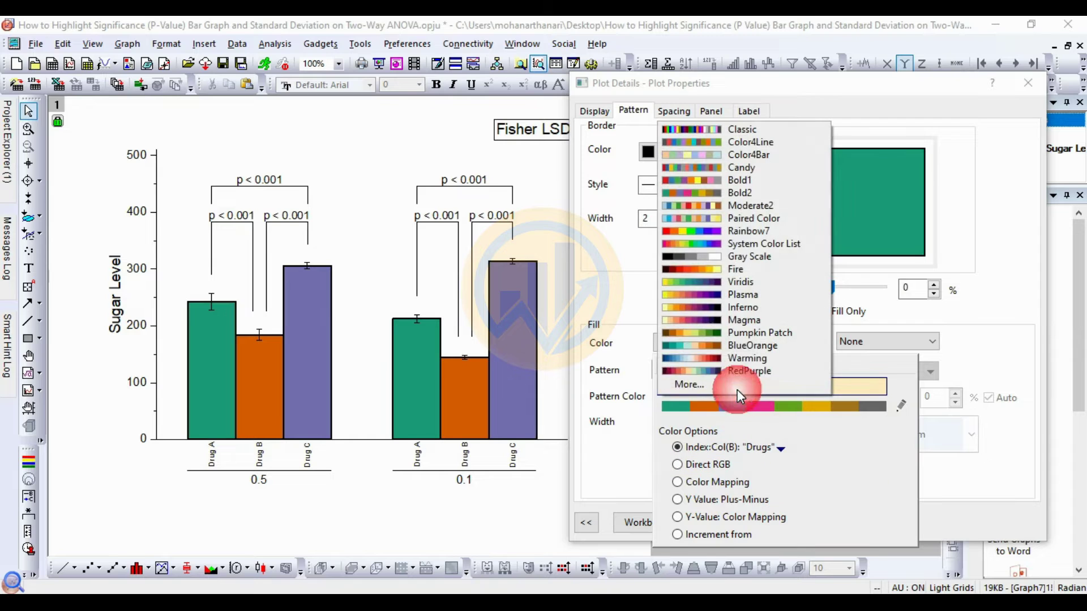
left_click(749, 170)
left_click(849, 525)
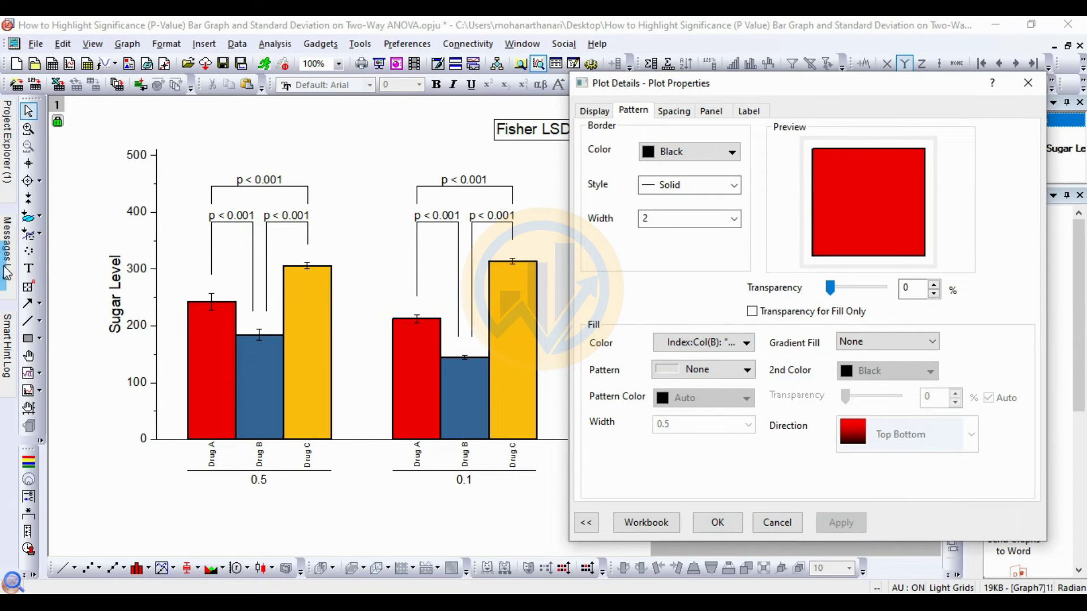
left_click(581, 367)
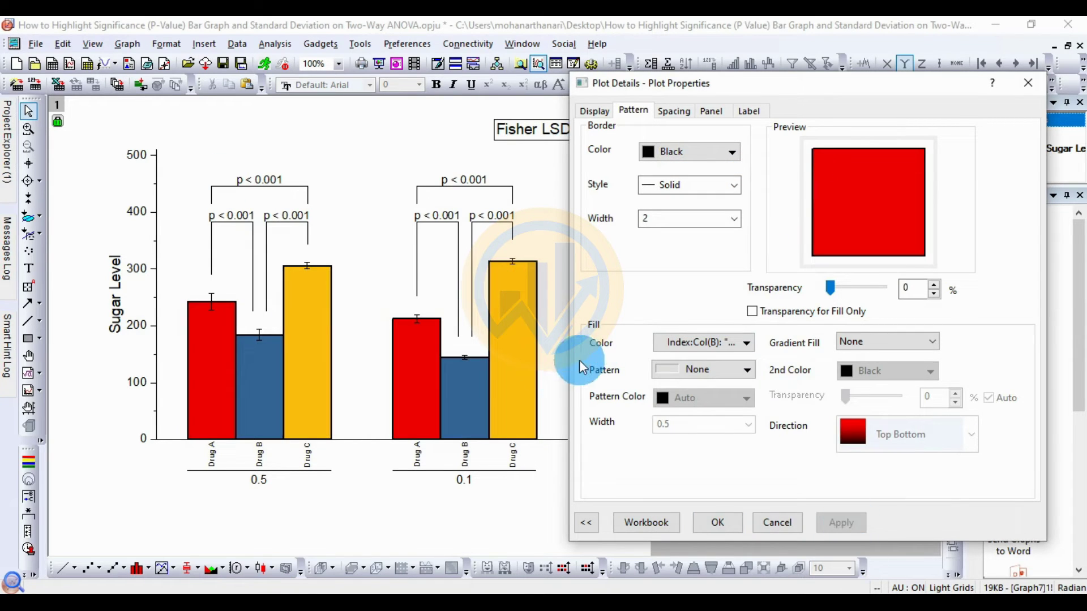
left_click(748, 343)
left_click(726, 390)
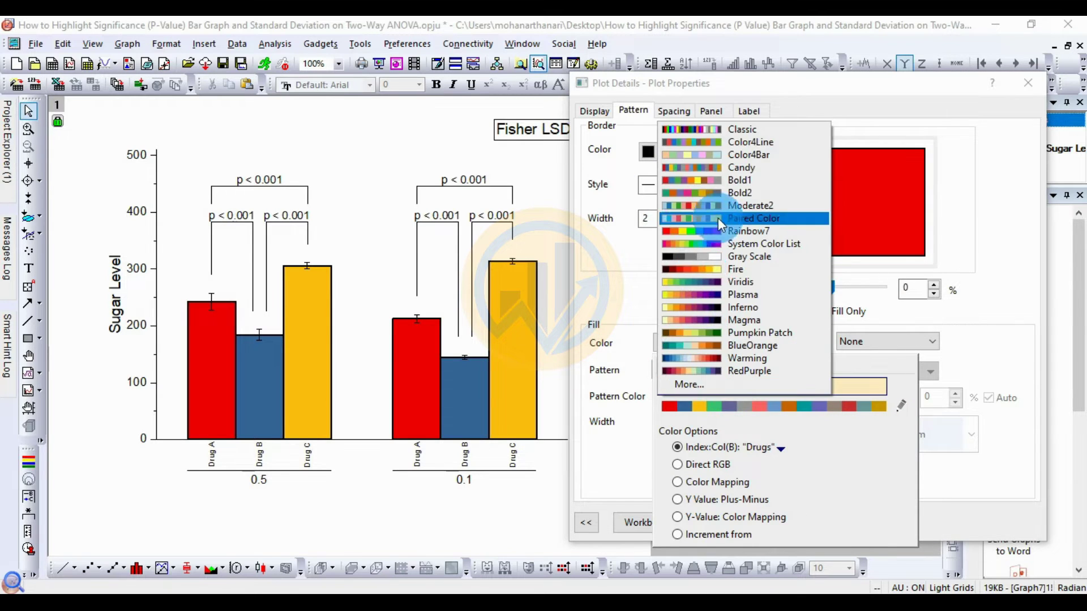
left_click(745, 195)
left_click(842, 516)
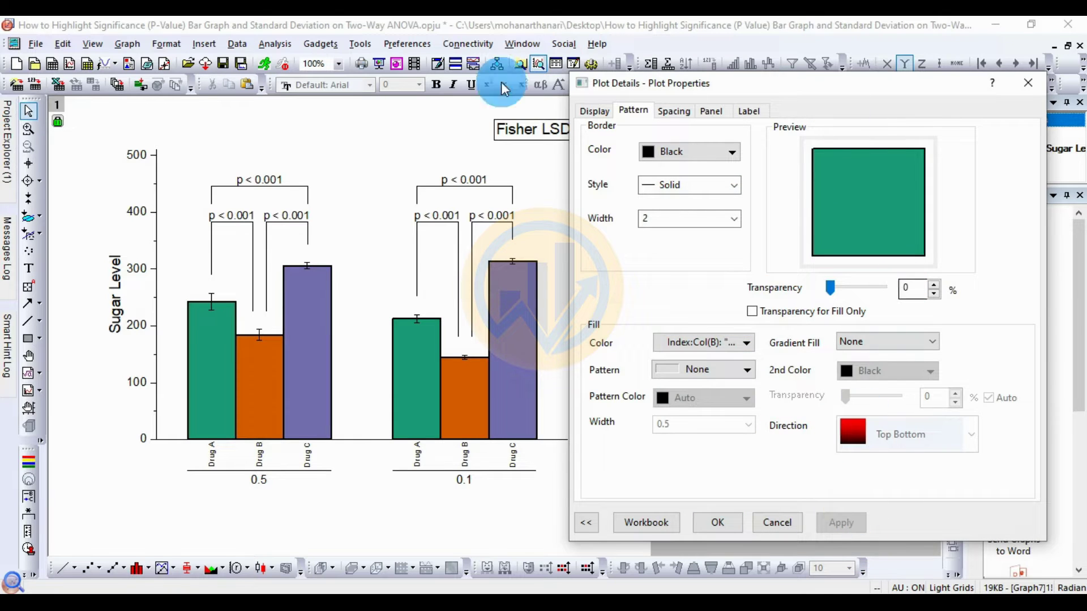
Step: Set the gap between bars to 20% on the Spacing tab
left_click(671, 111)
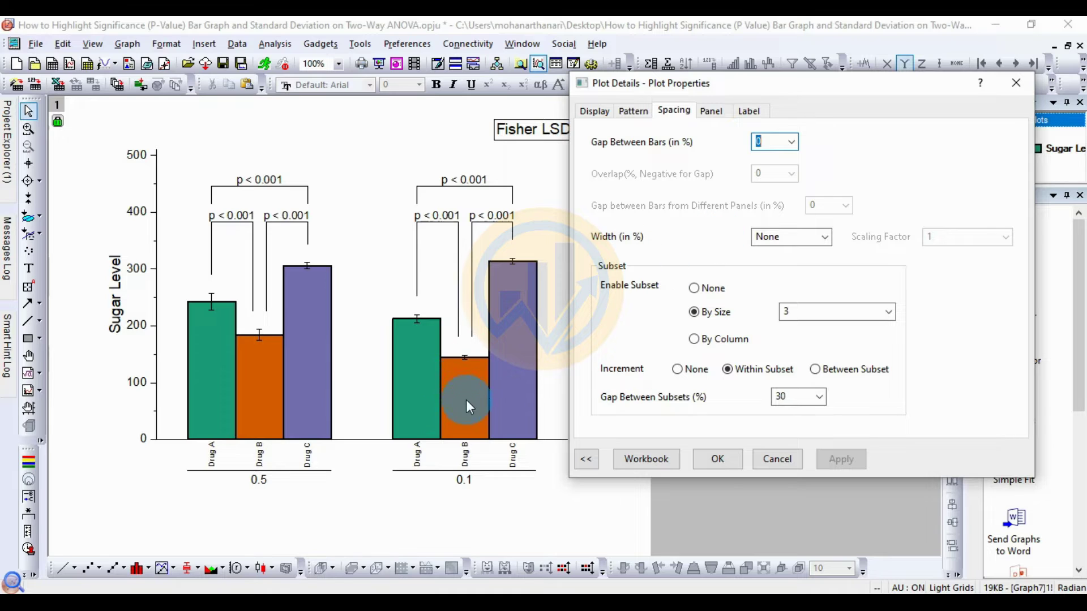
left_click(792, 143)
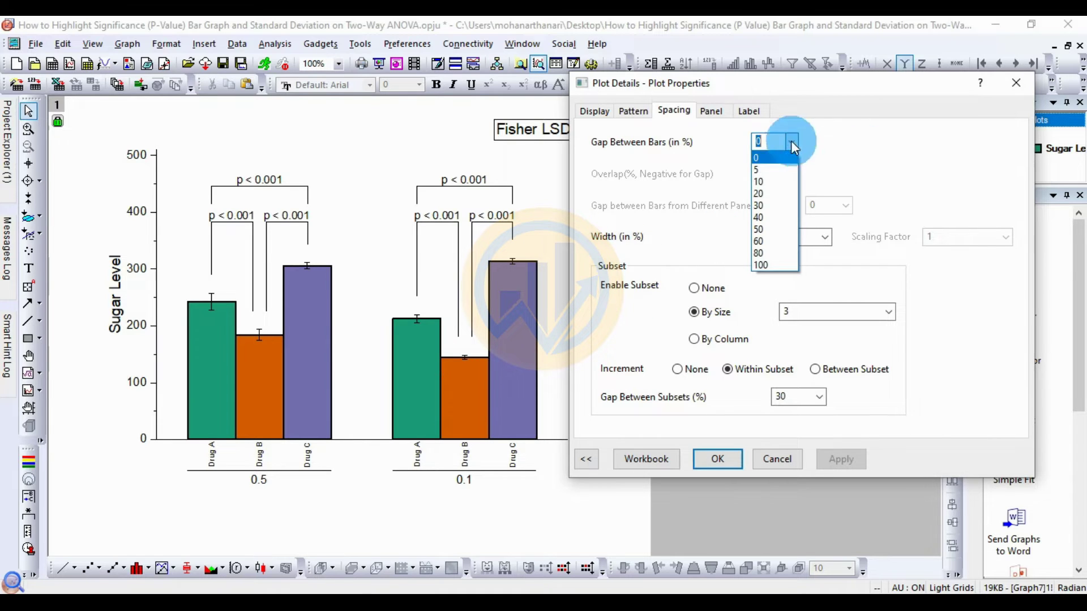
left_click(771, 193)
left_click(834, 455)
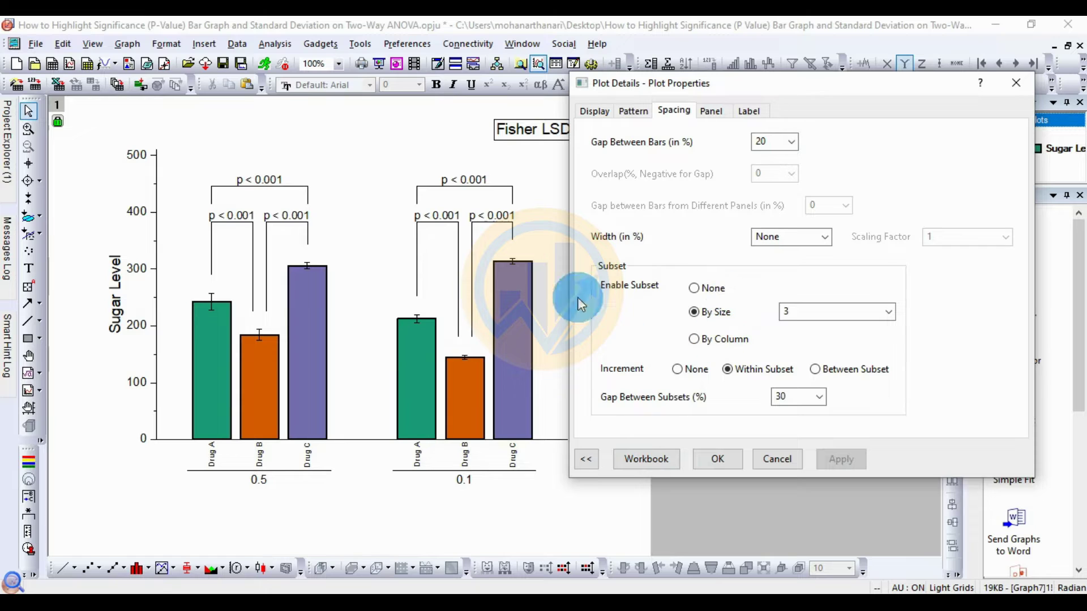
left_click(748, 111)
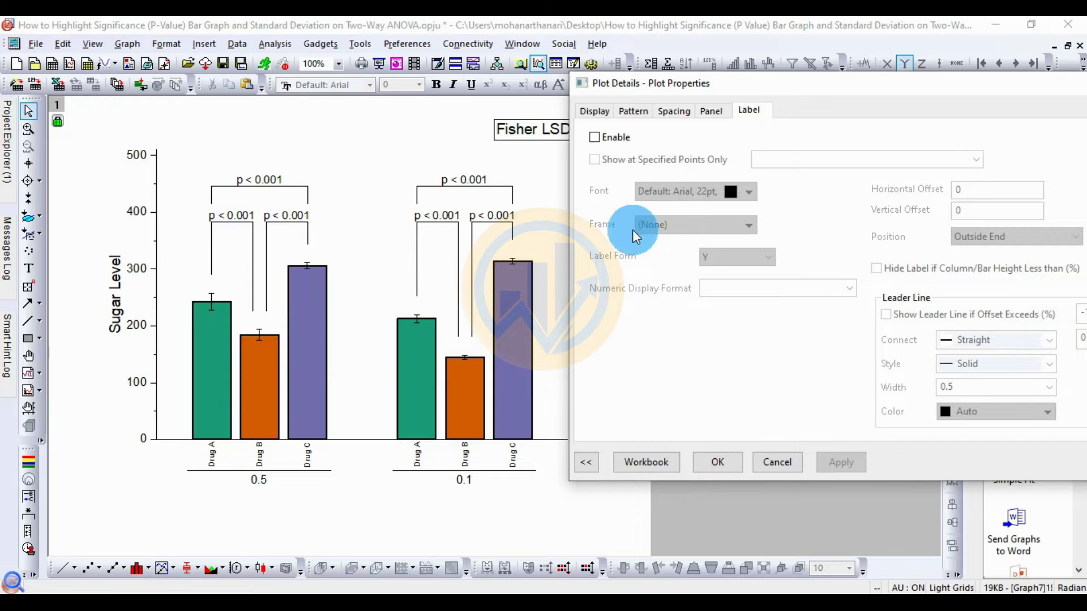
Step: Turn on bar value labels in Times New Roman at size 18
left_click(595, 138)
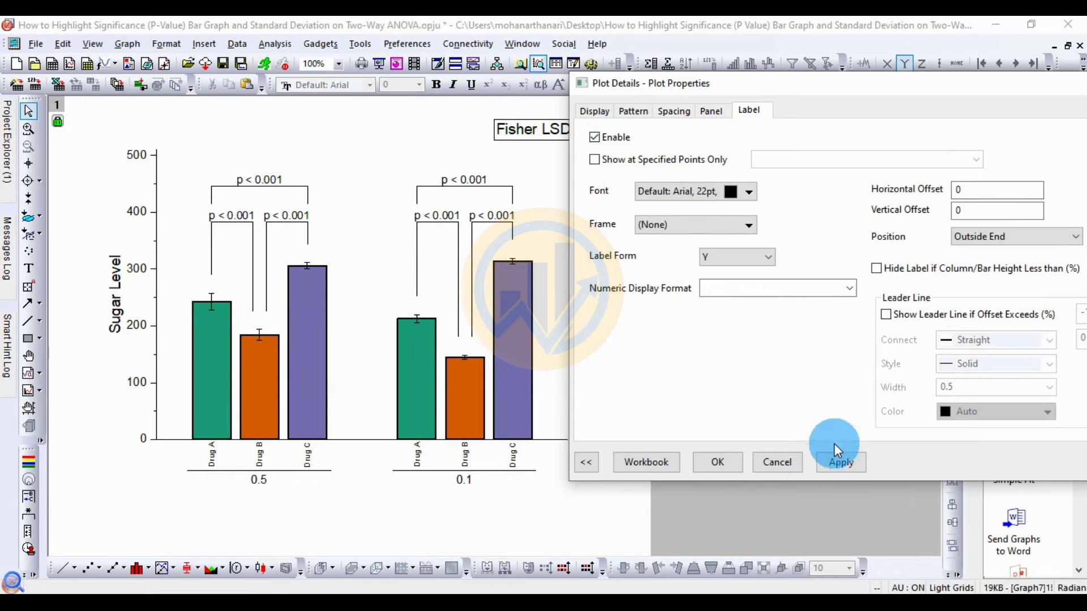
left_click(841, 462)
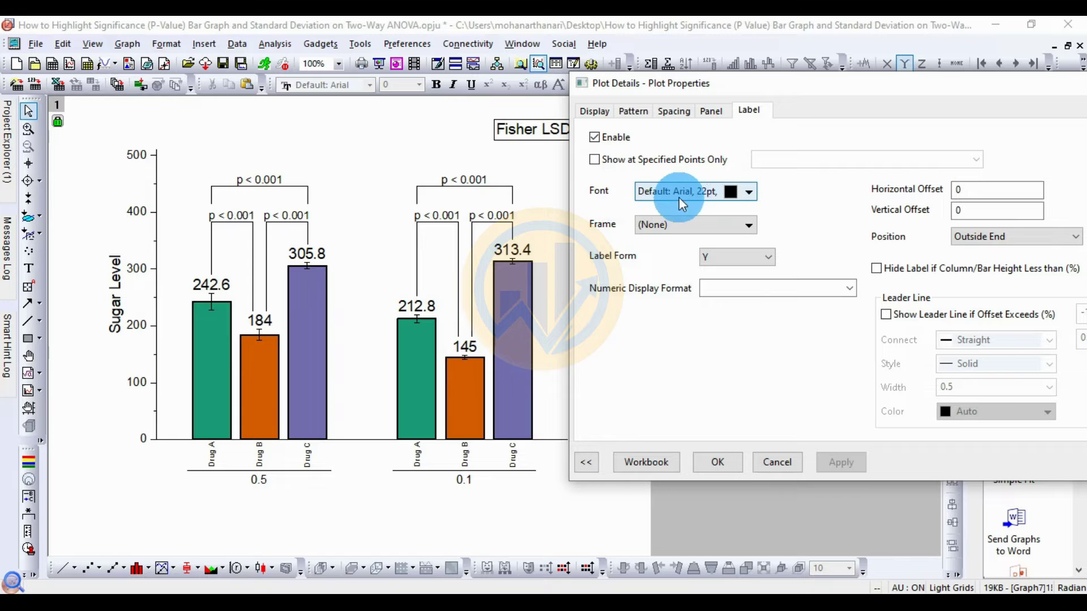
left_click(742, 192)
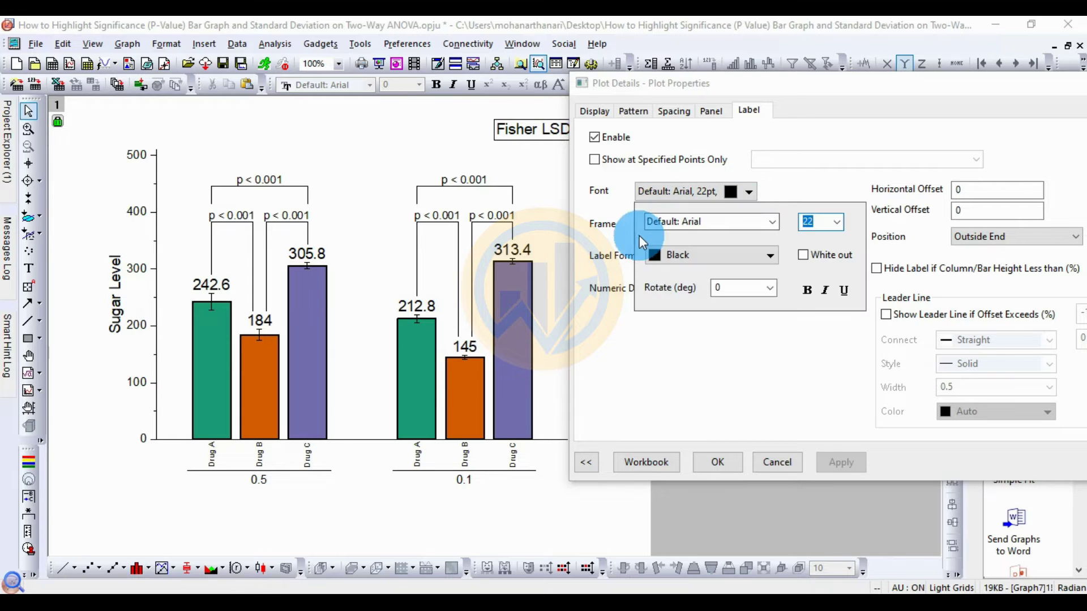
left_click(773, 219)
scroll(710, 267, "up", 1)
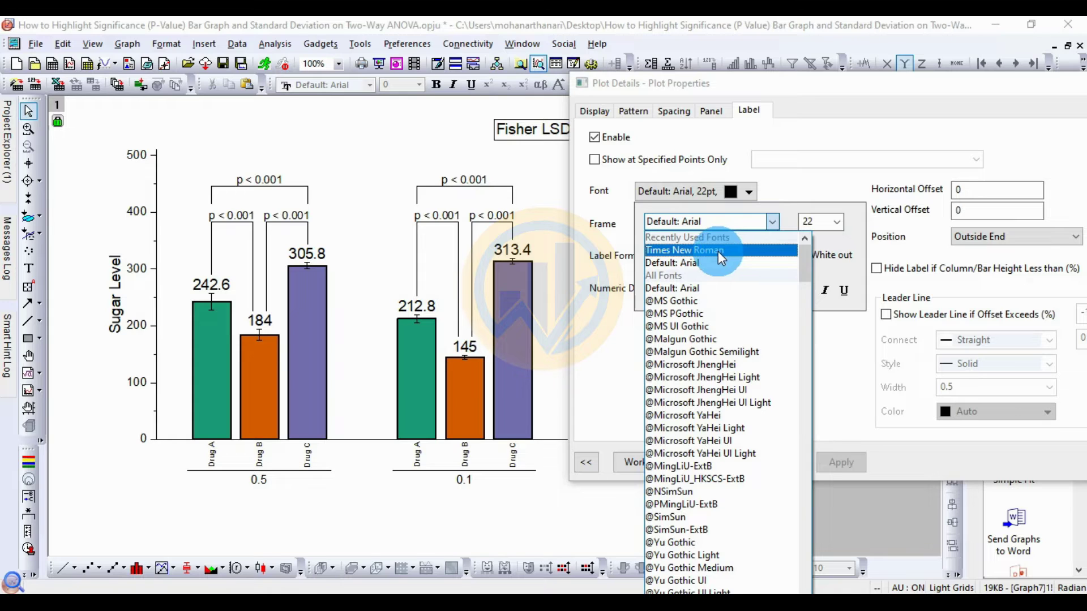
left_click(718, 252)
left_click(840, 219)
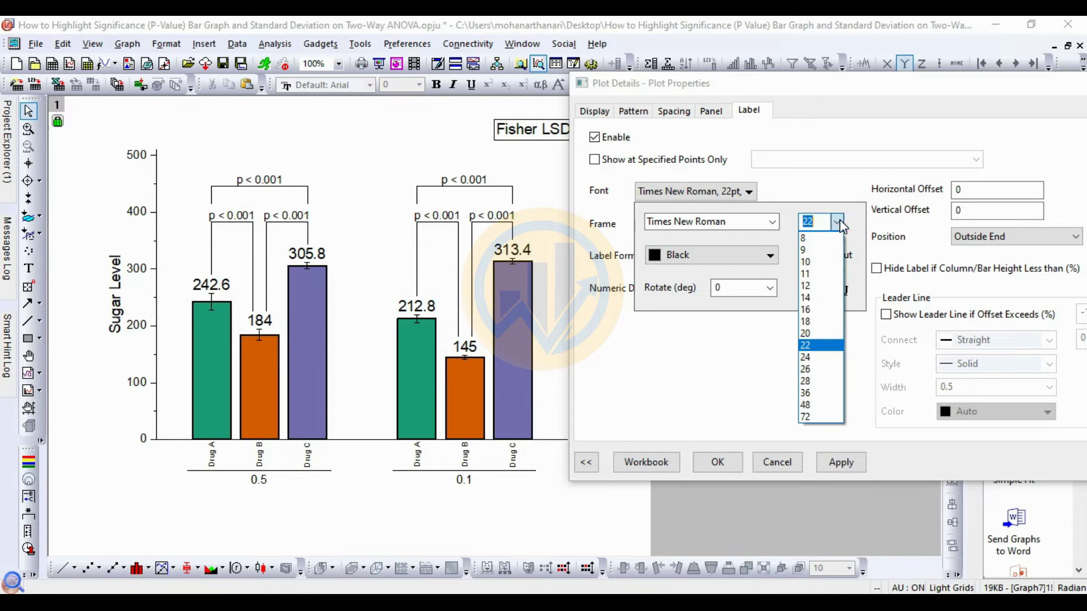
left_click(804, 316)
left_click(840, 461)
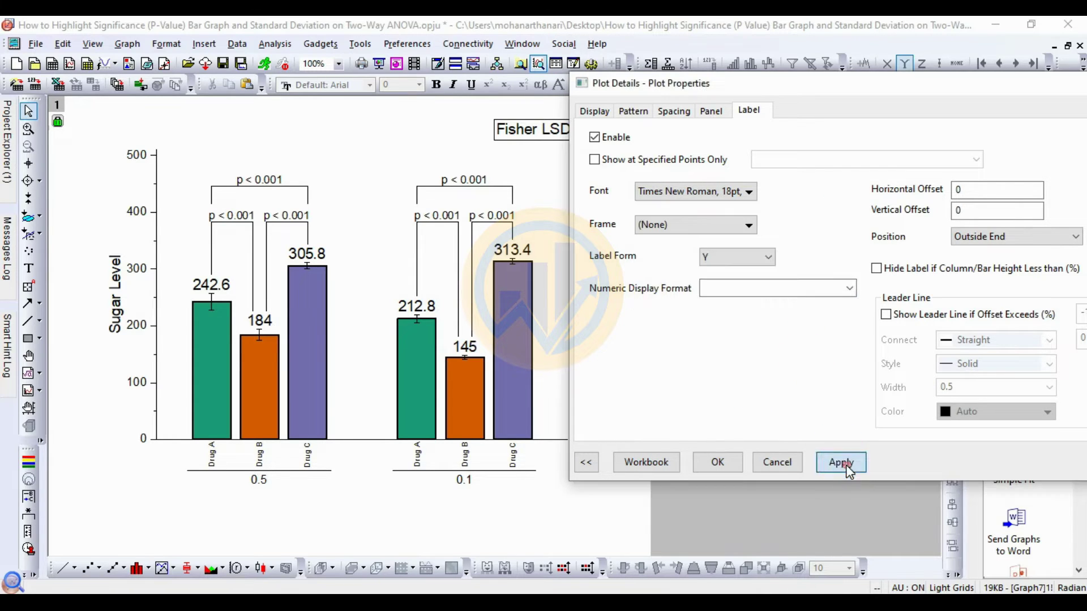
left_click(842, 462)
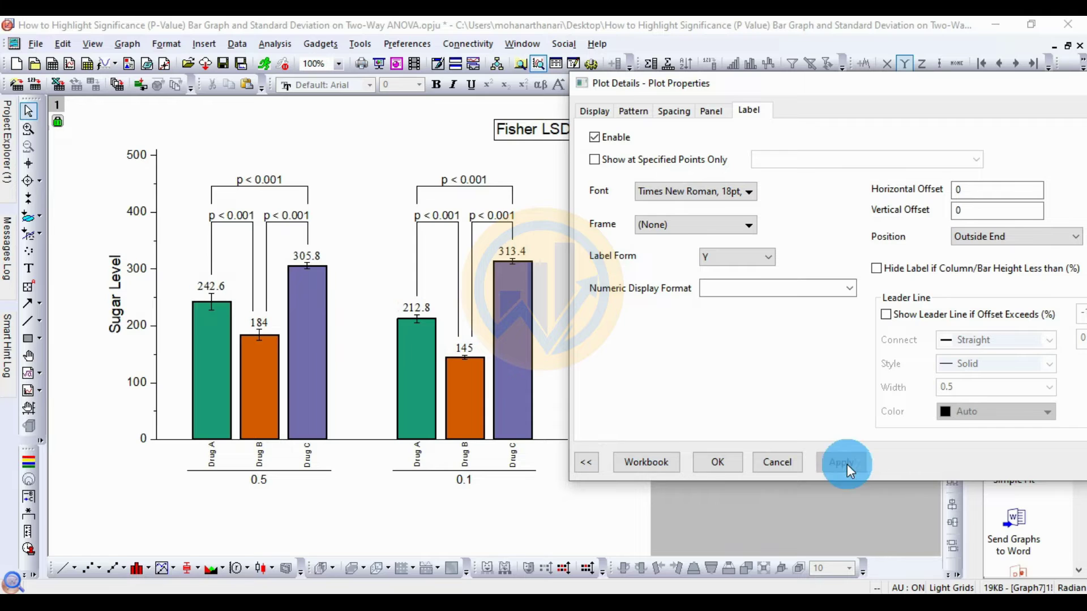
Step: Rotate the bar value labels 90° and make them bold
left_click(709, 191)
left_click(769, 290)
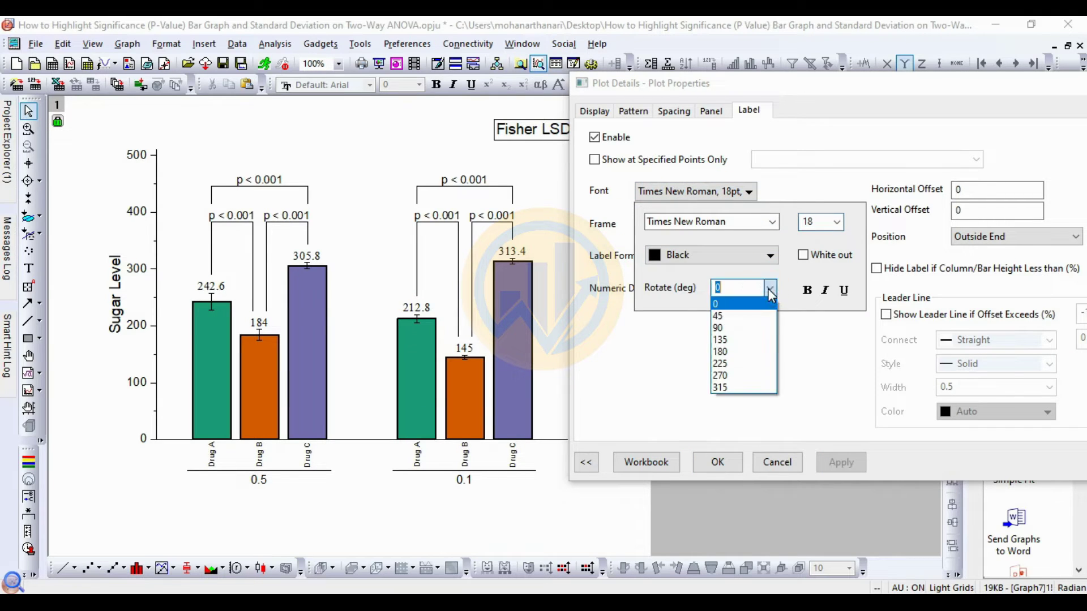
left_click(745, 327)
left_click(808, 291)
left_click(842, 463)
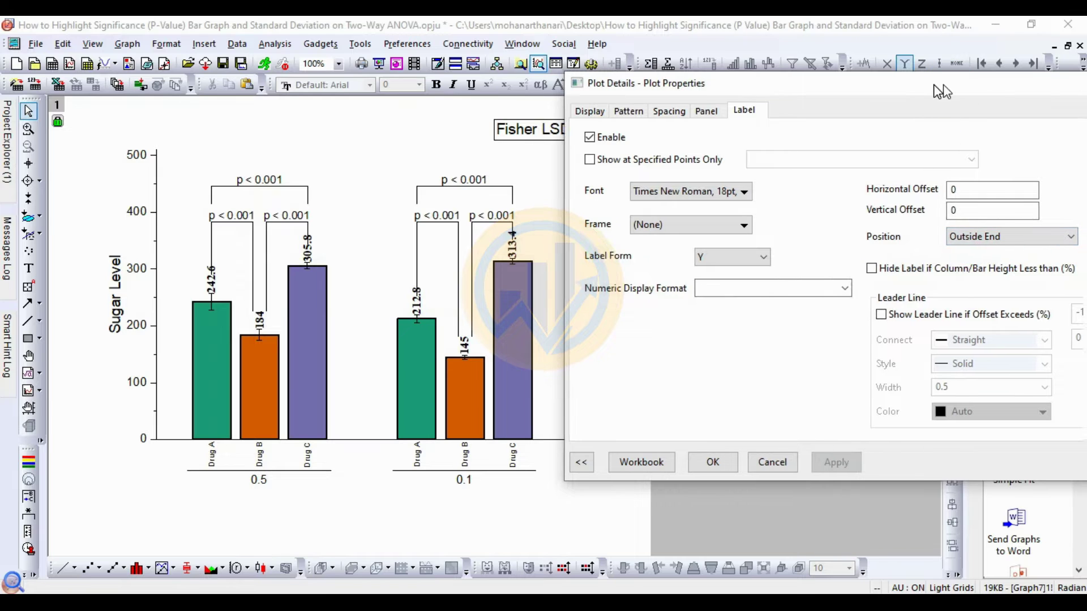
Step: Position value labels Inside Base with vertical offset 20 and .2 format, then close Plot Details
left_click_drag(933, 84, 899, 83)
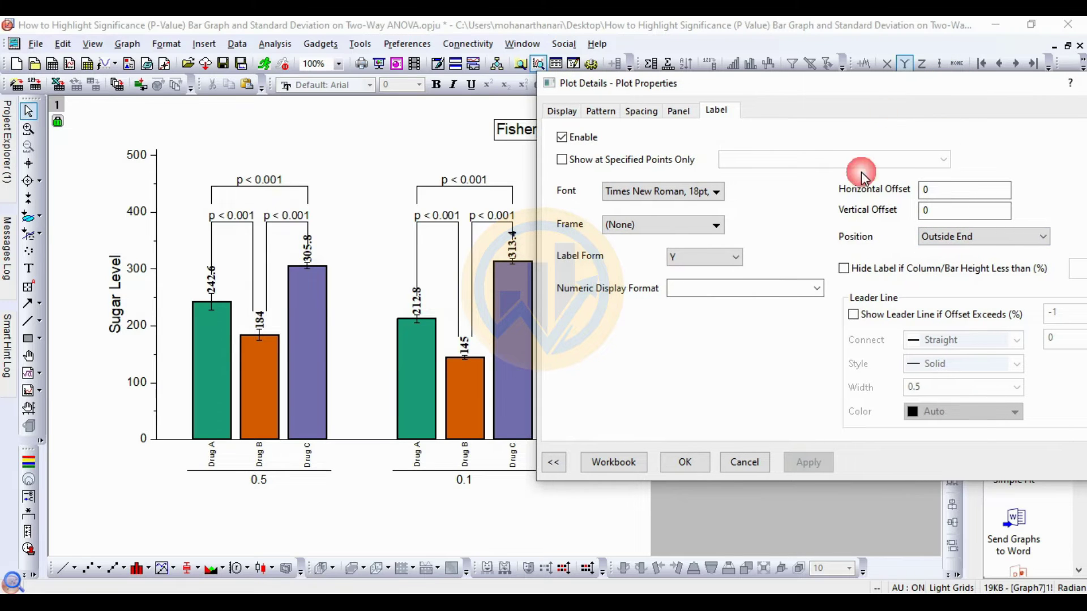
left_click(976, 237)
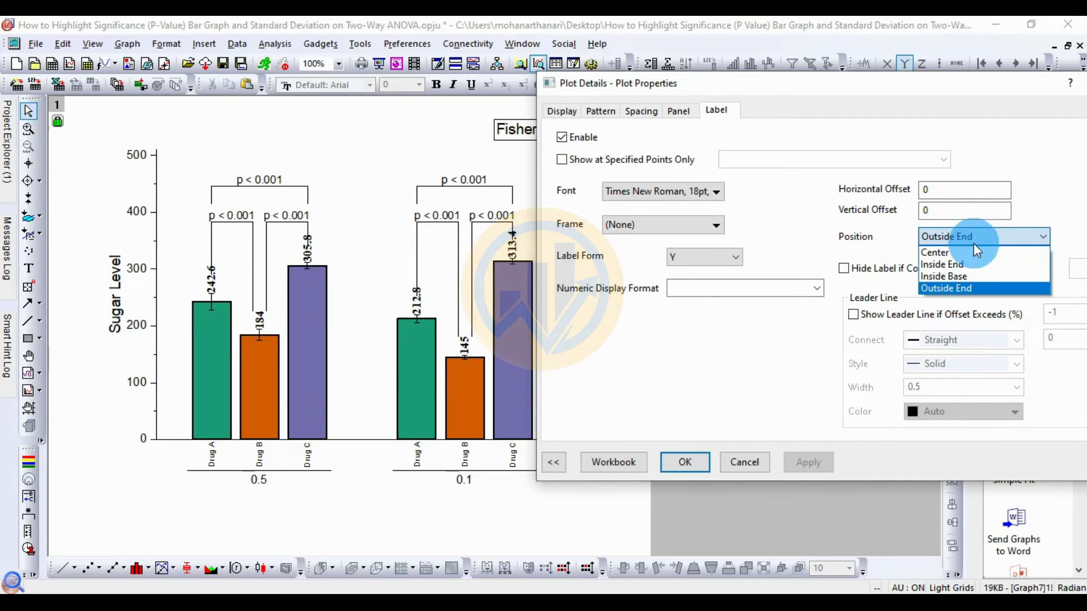
left_click(966, 276)
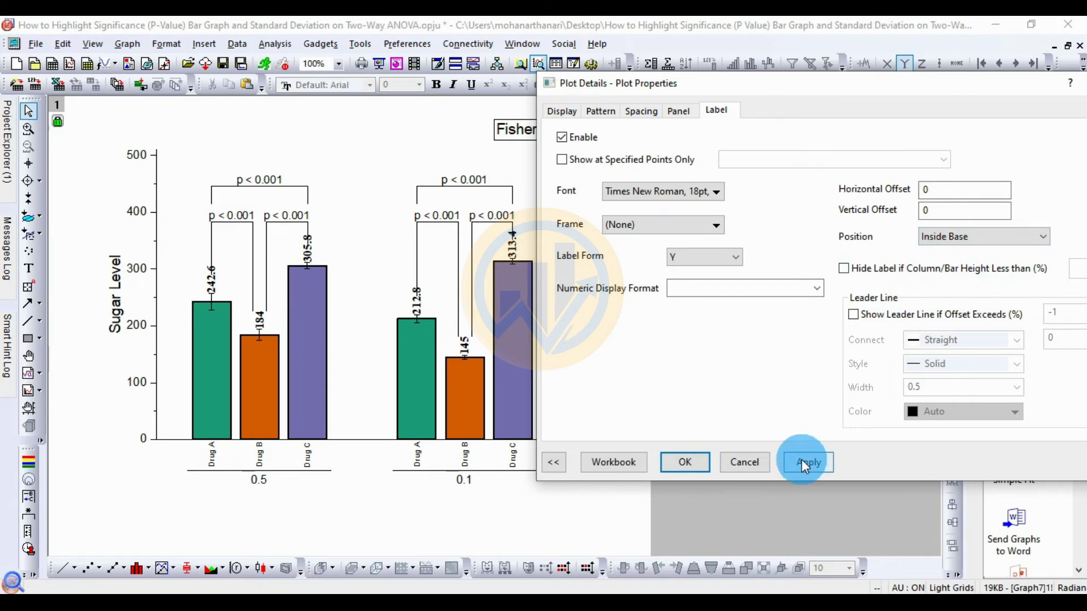
left_click(803, 462)
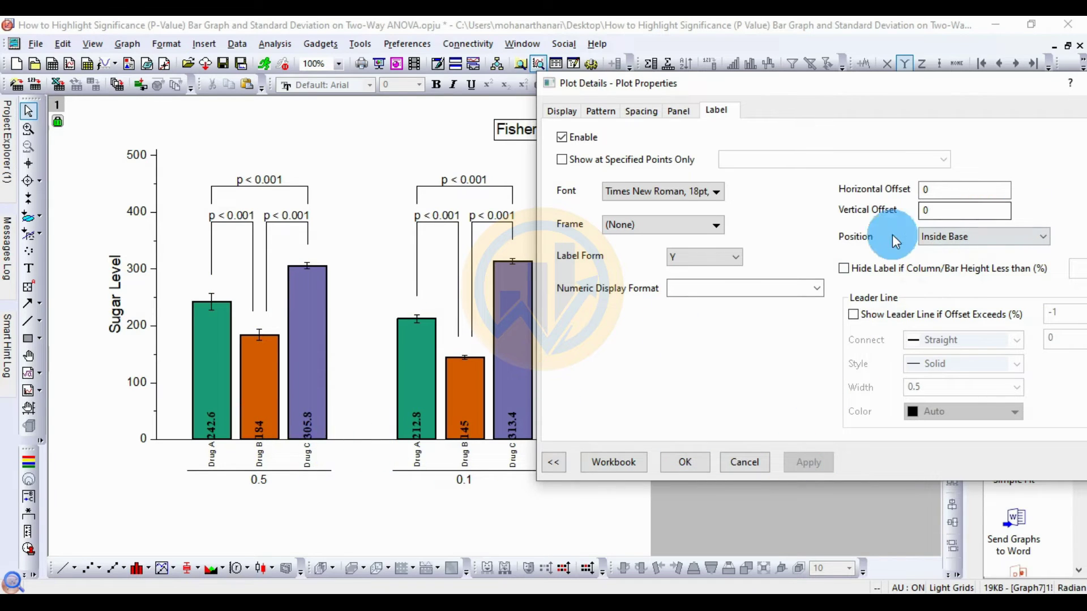
double_click(922, 212)
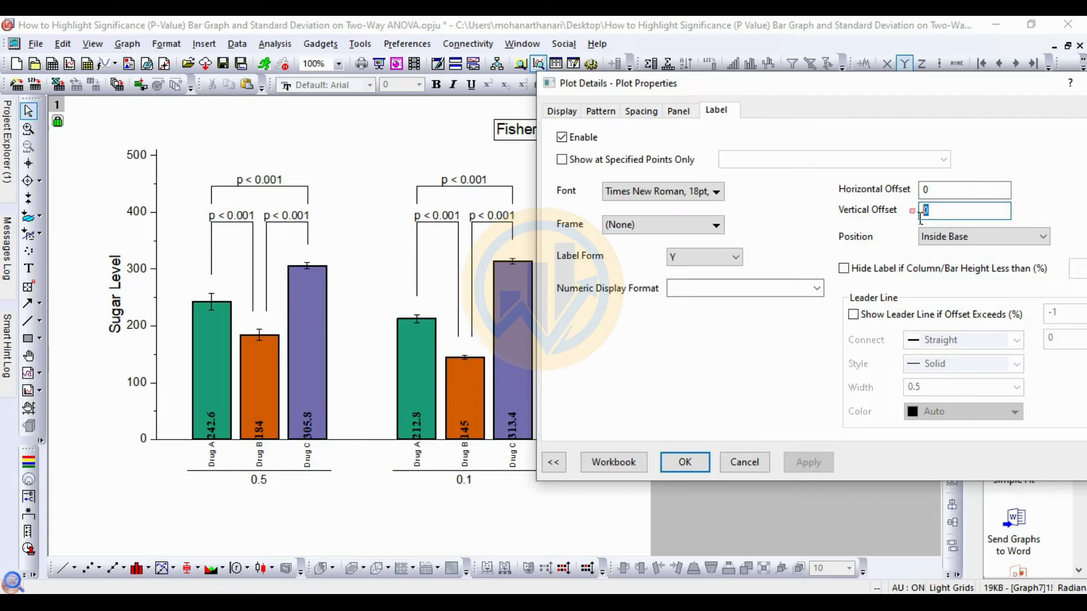
type("20")
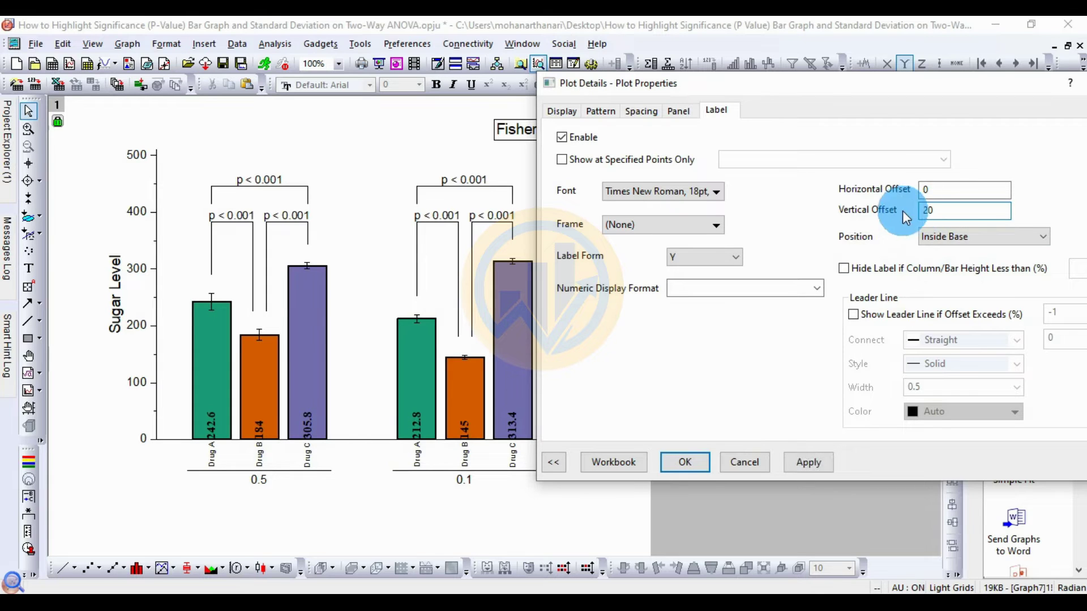
left_click(810, 457)
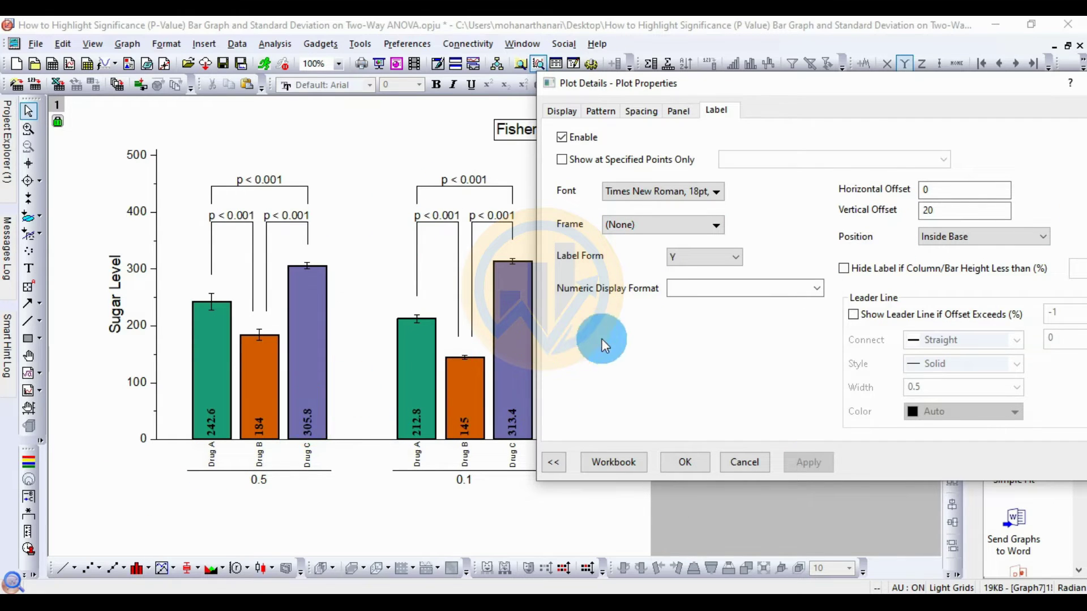
left_click(689, 292)
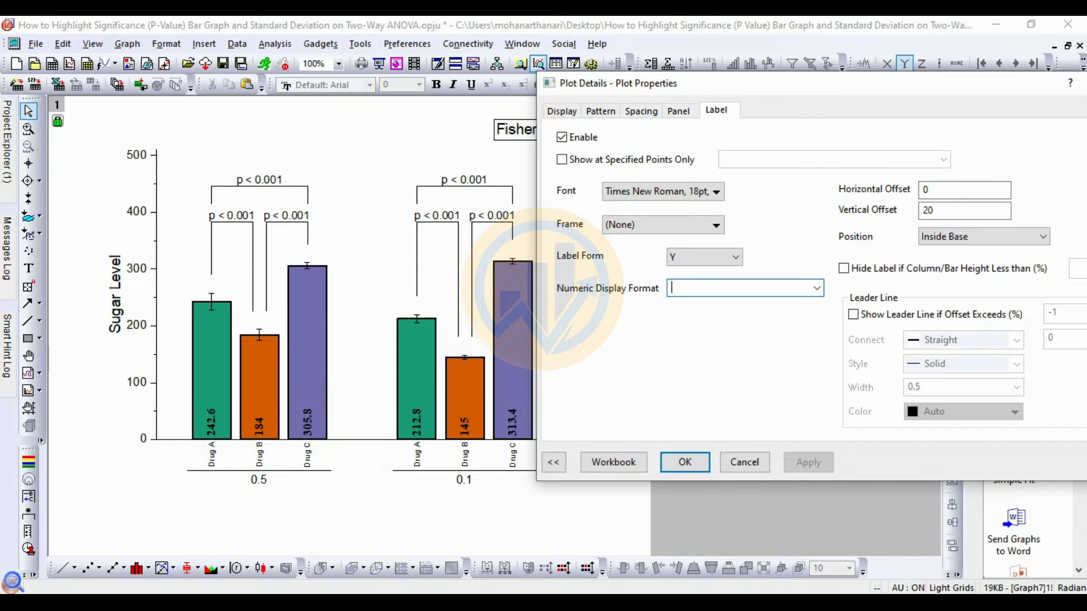
type(".2")
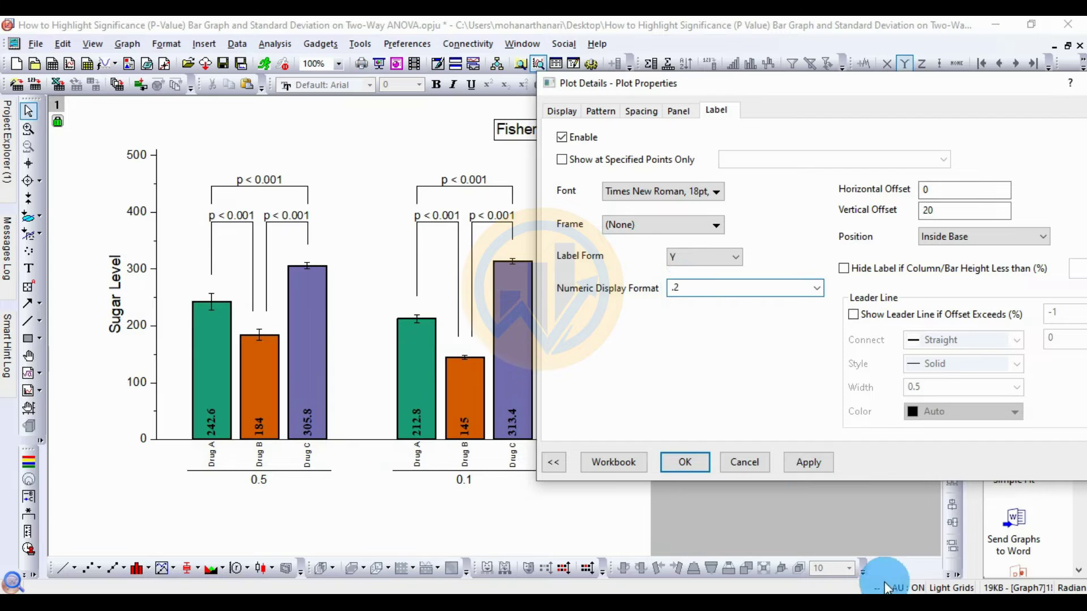
left_click(806, 463)
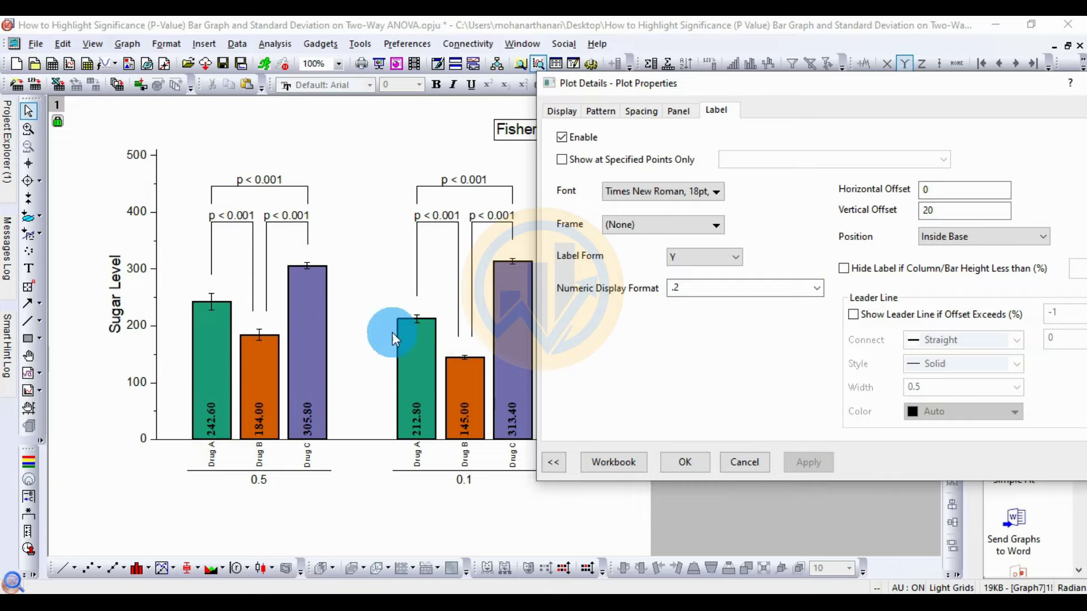
left_click(698, 461)
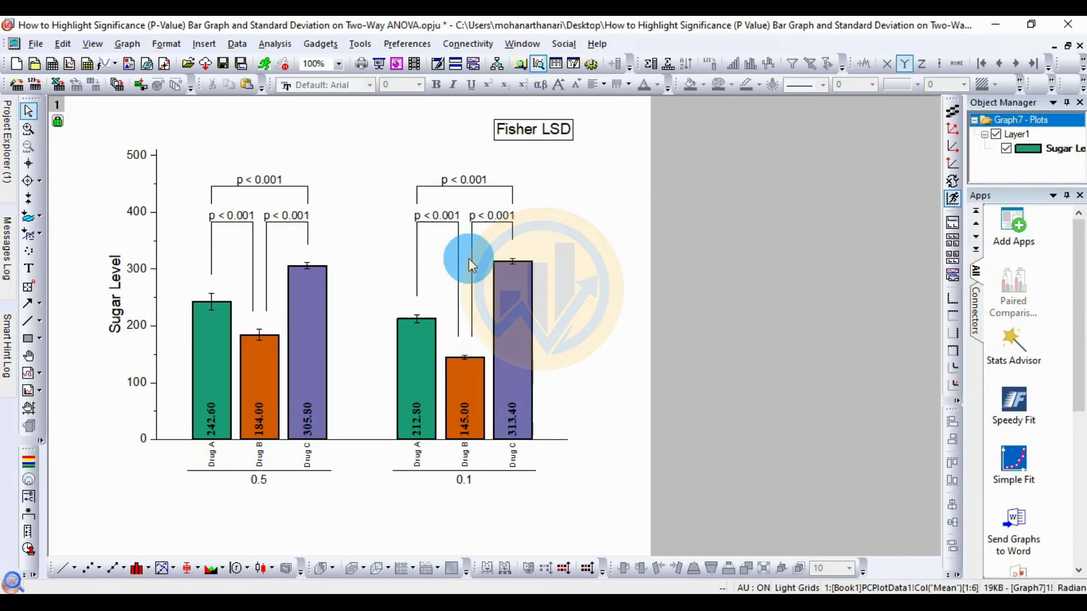
Step: Select all six p < 0.001 labels and set them to Times New Roman, size 18
left_click(505, 218)
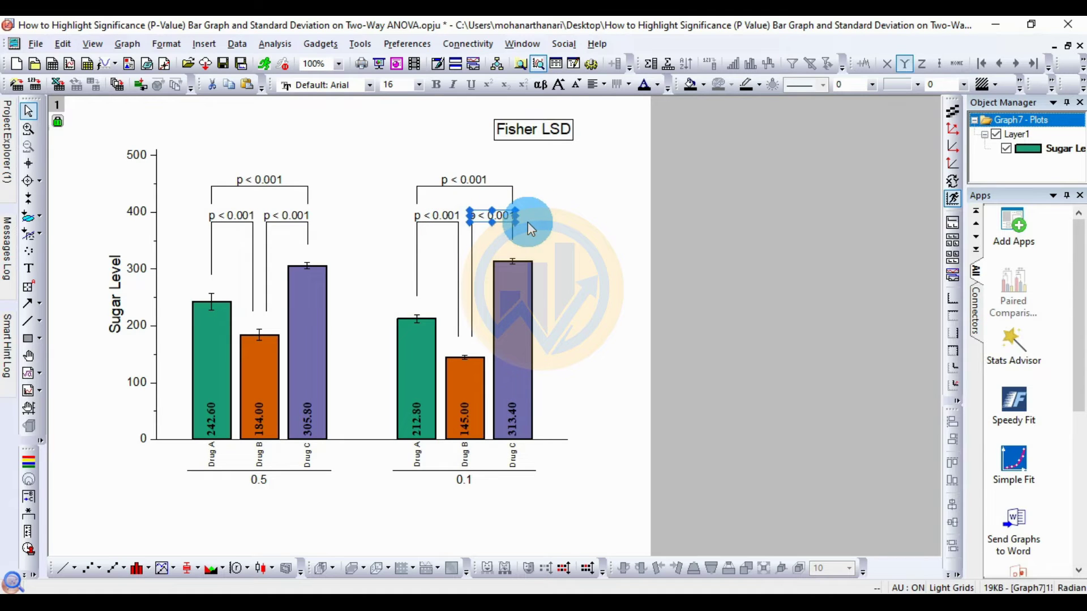
left_click(442, 215, "shift")
left_click(473, 177, "shift")
left_click(297, 214)
left_click(236, 218, "shift")
left_click(254, 181, "shift")
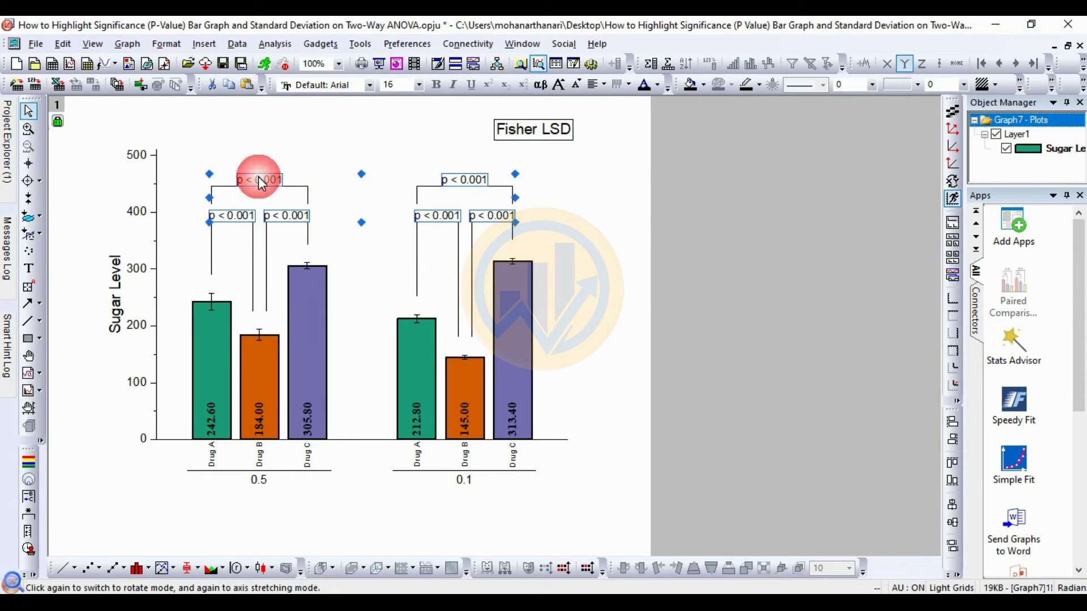
left_click(368, 88)
scroll(362, 170, "up", 1)
left_click(365, 120)
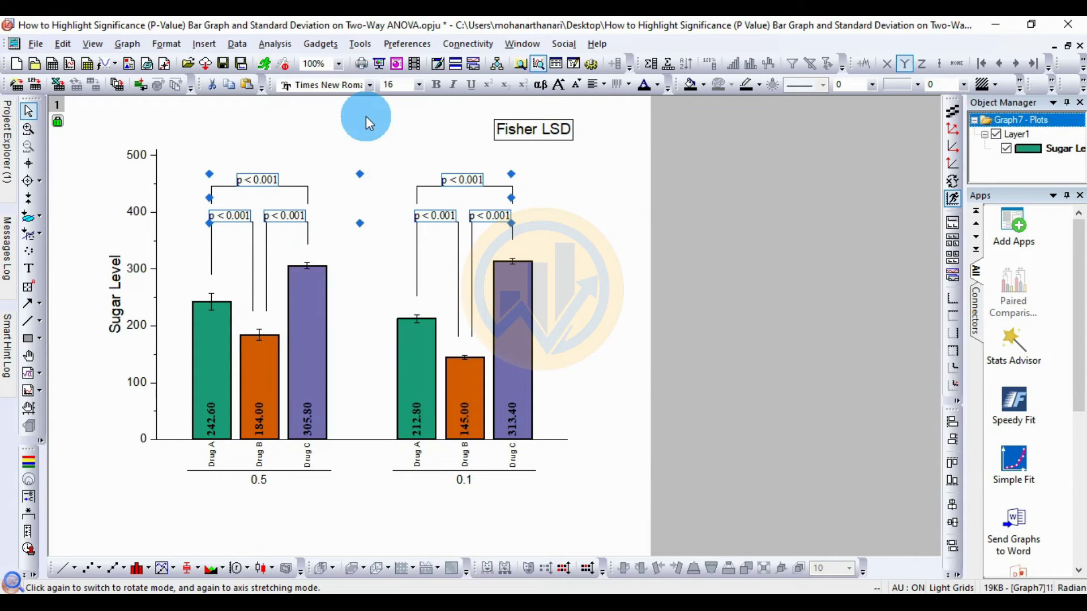
left_click(419, 85)
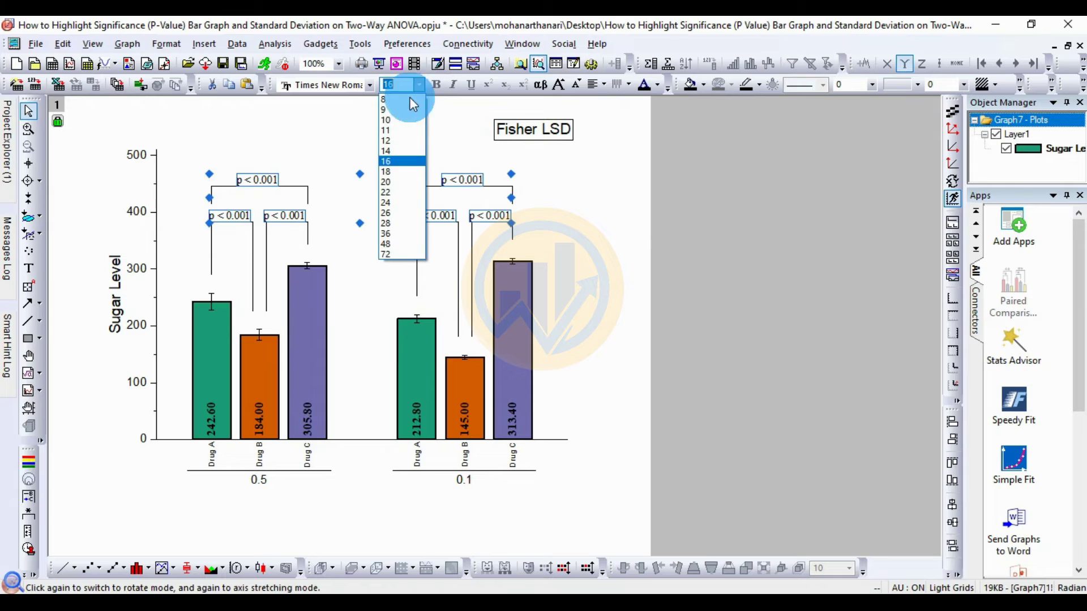
left_click(392, 172)
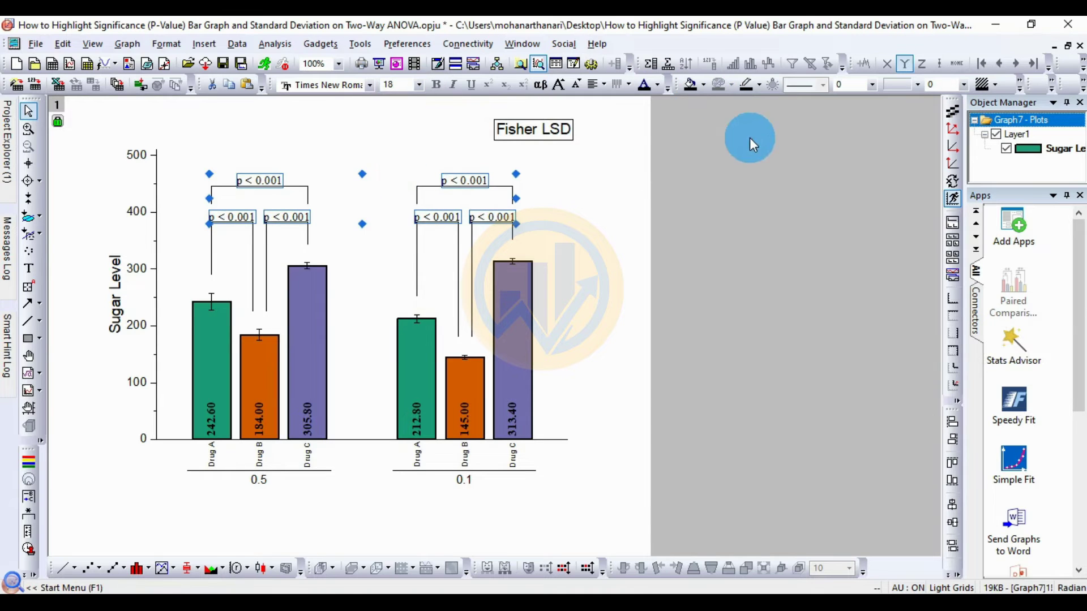
Step: Try a black fill on the p-value labels, then remove it and keep black text
left_click(704, 84)
left_click(693, 126)
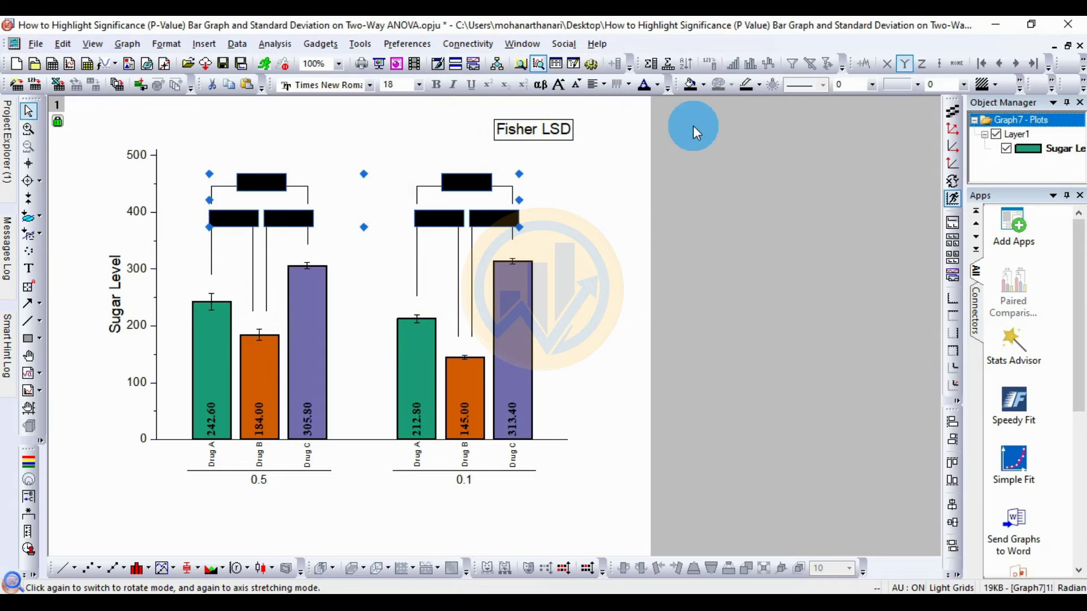
left_click(702, 84)
left_click(703, 107)
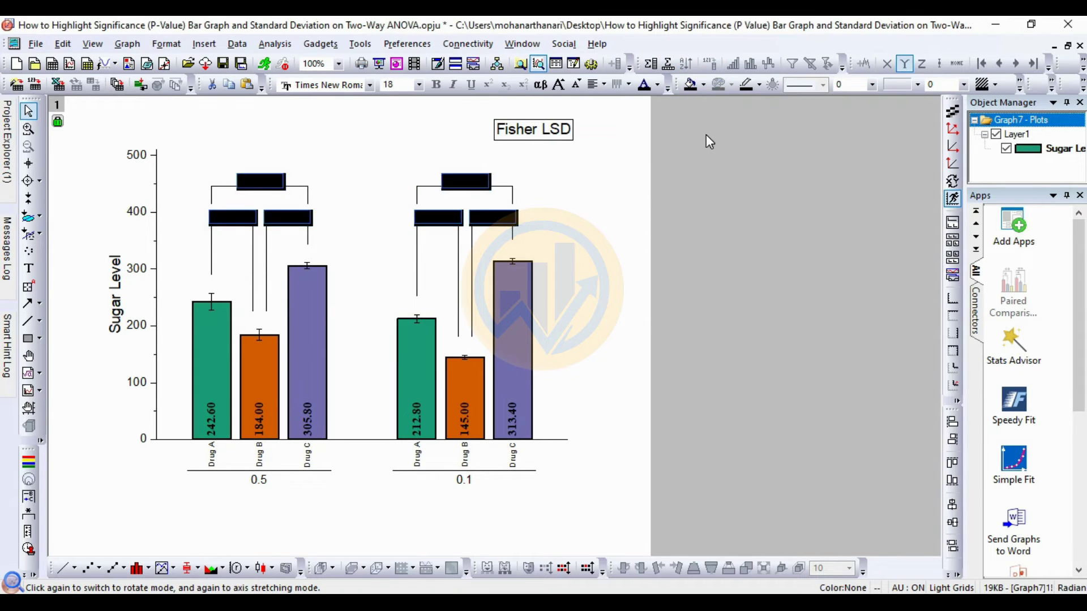
left_click(657, 85)
left_click(646, 125)
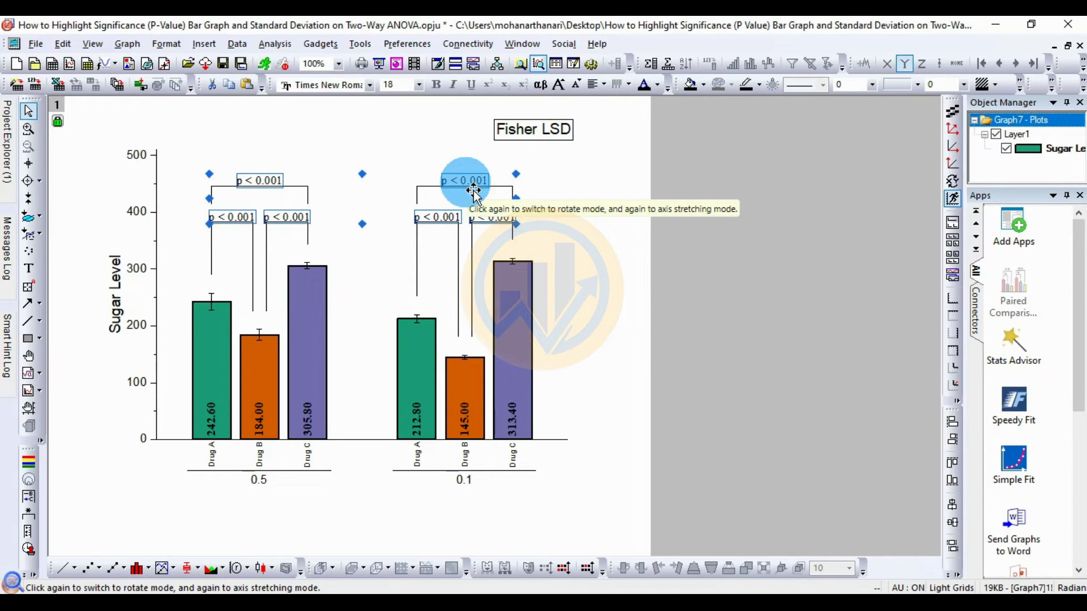
Step: Make the top p < 0.001 label over the 0.1 group bold italic
left_click(565, 209)
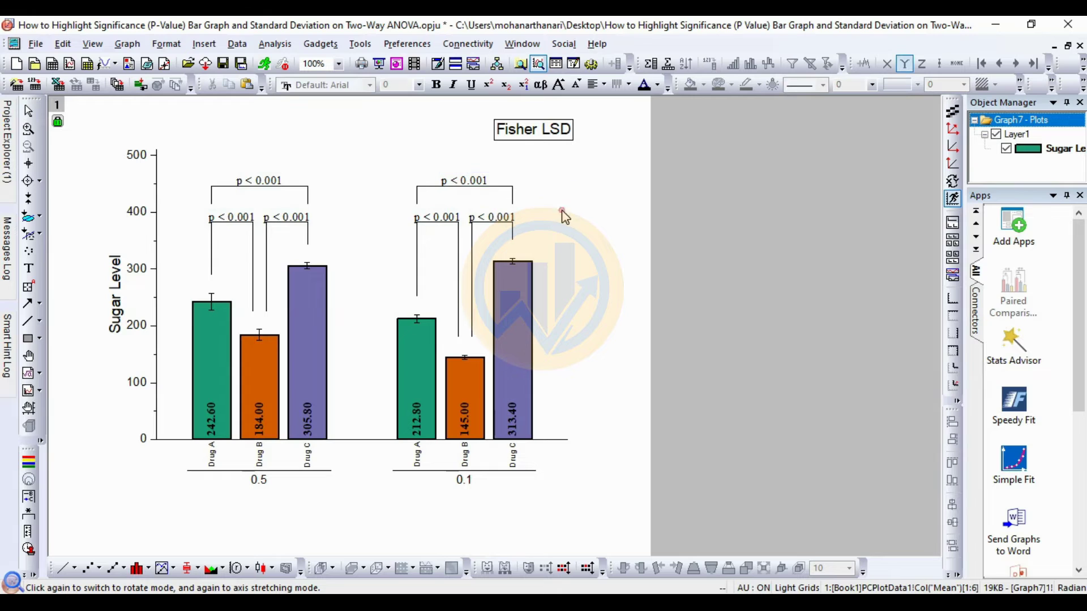
left_click(479, 179)
left_click_drag(487, 179, 438, 140)
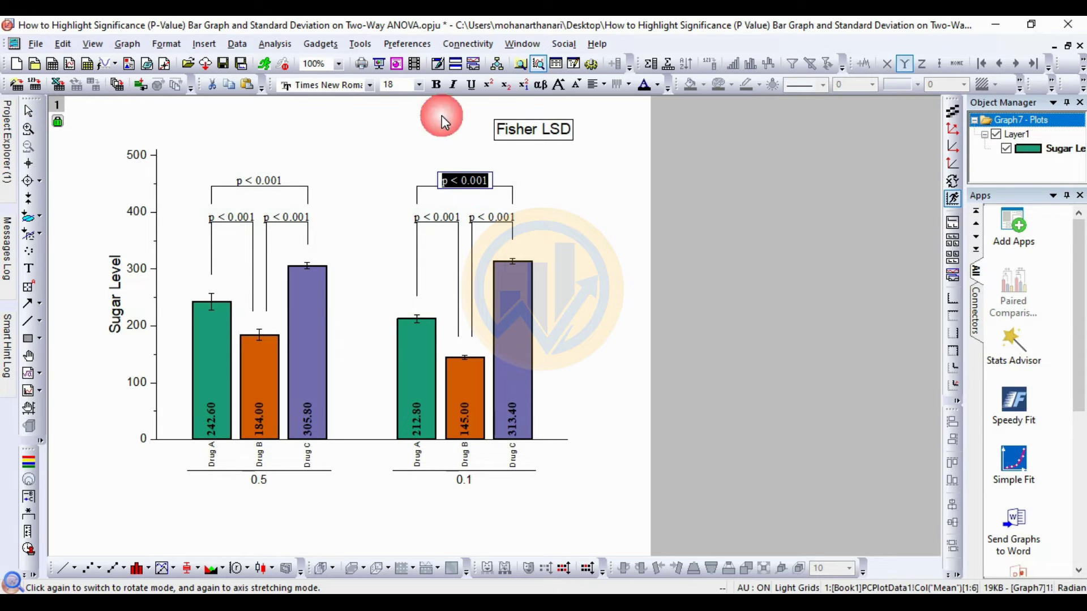
left_click(436, 85)
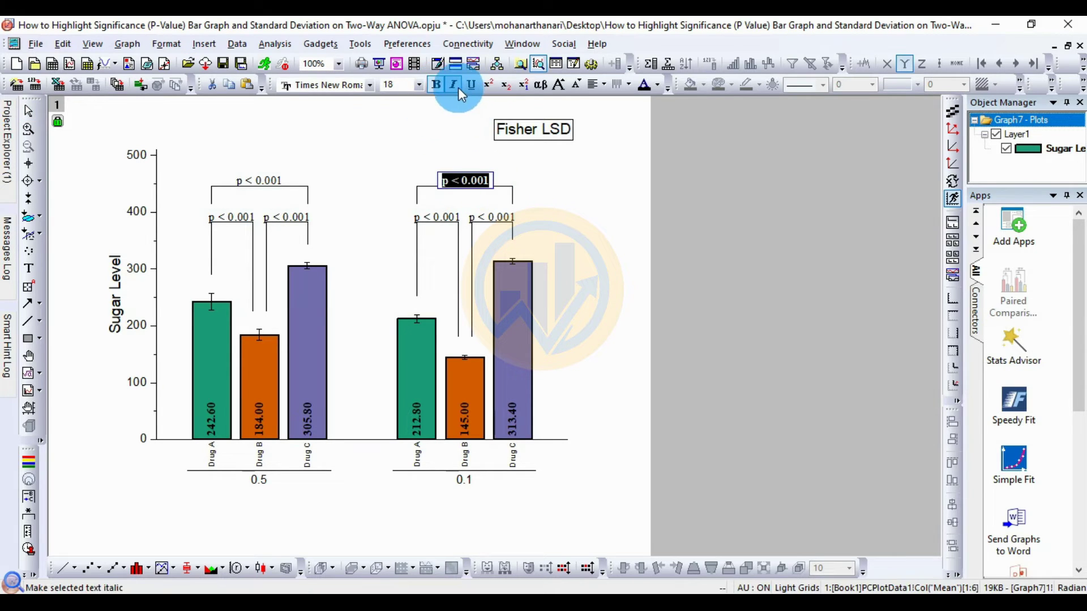
left_click(456, 86)
left_click(475, 179)
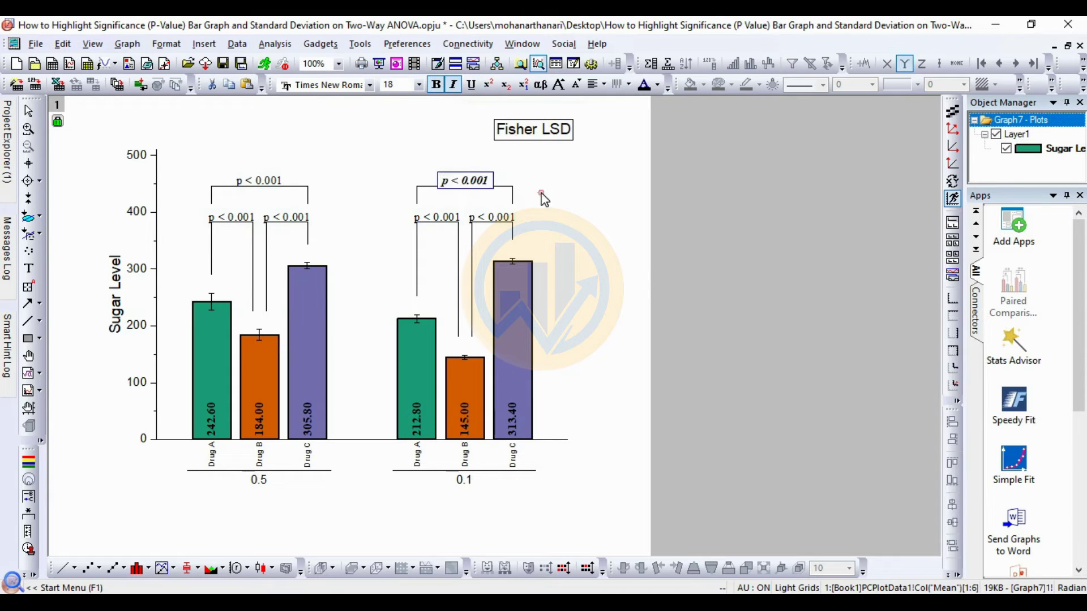
Step: Make the right and left p < 0.001 labels over the 0.1 group bold italic
left_click(498, 218)
left_click(513, 216)
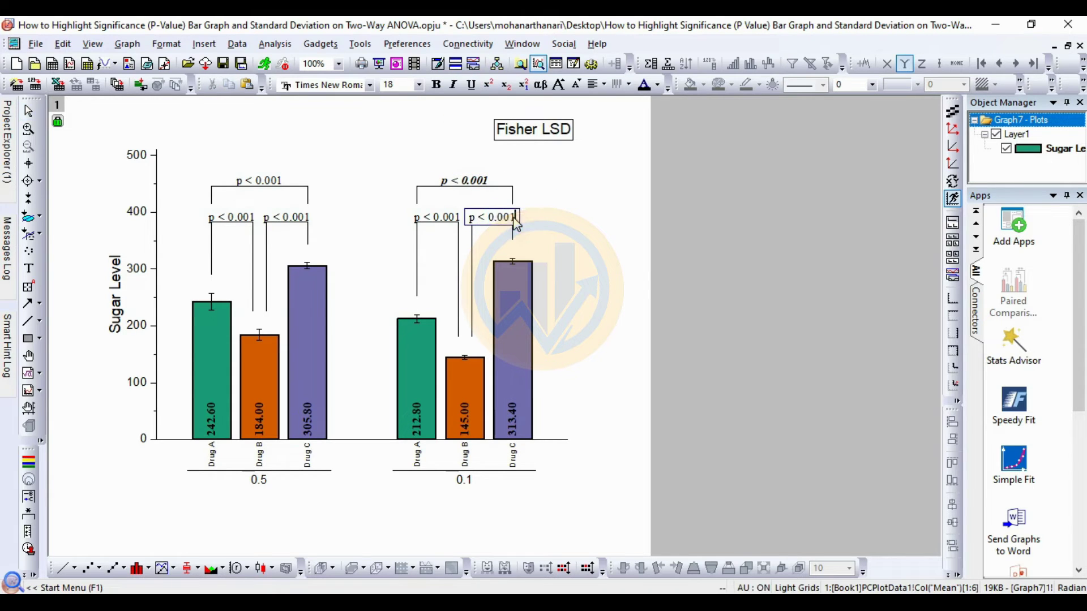
left_click_drag(513, 217, 465, 211)
left_click(436, 85)
left_click(453, 85)
left_click(452, 219)
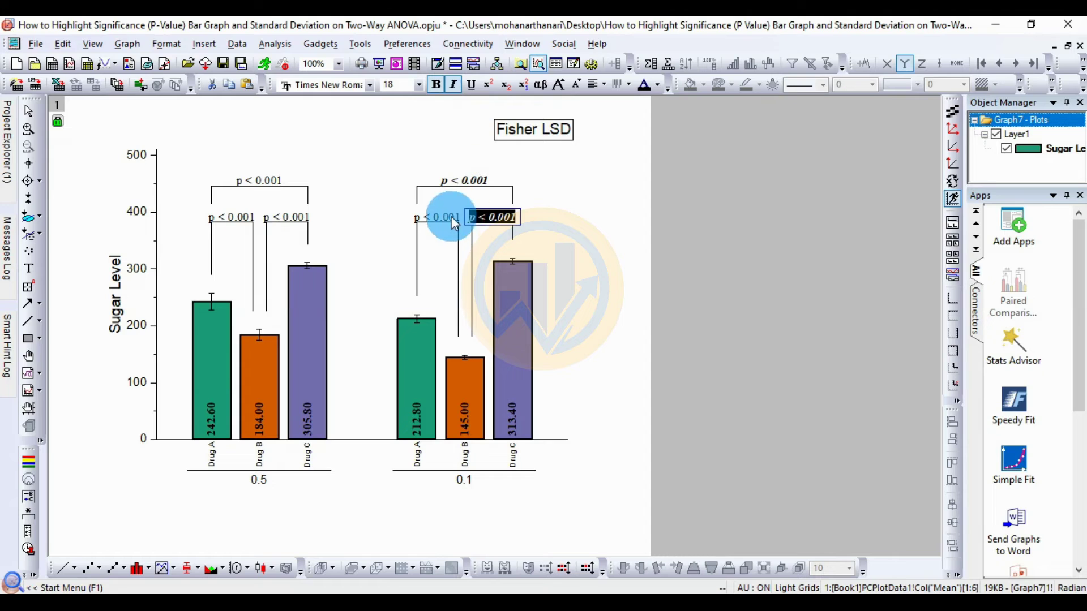
left_click(463, 218)
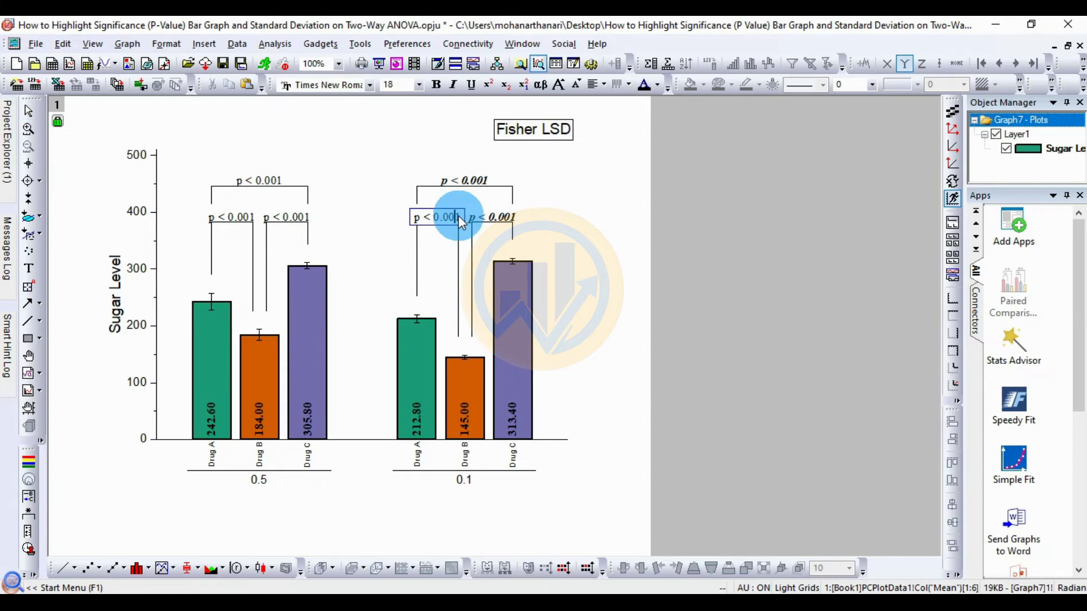
left_click_drag(461, 217, 413, 217)
left_click(436, 85)
left_click(453, 85)
left_click(348, 224)
Step: Nudge the right p < 0.001 label over 0.5 slightly and make it bold italic
left_click(301, 225)
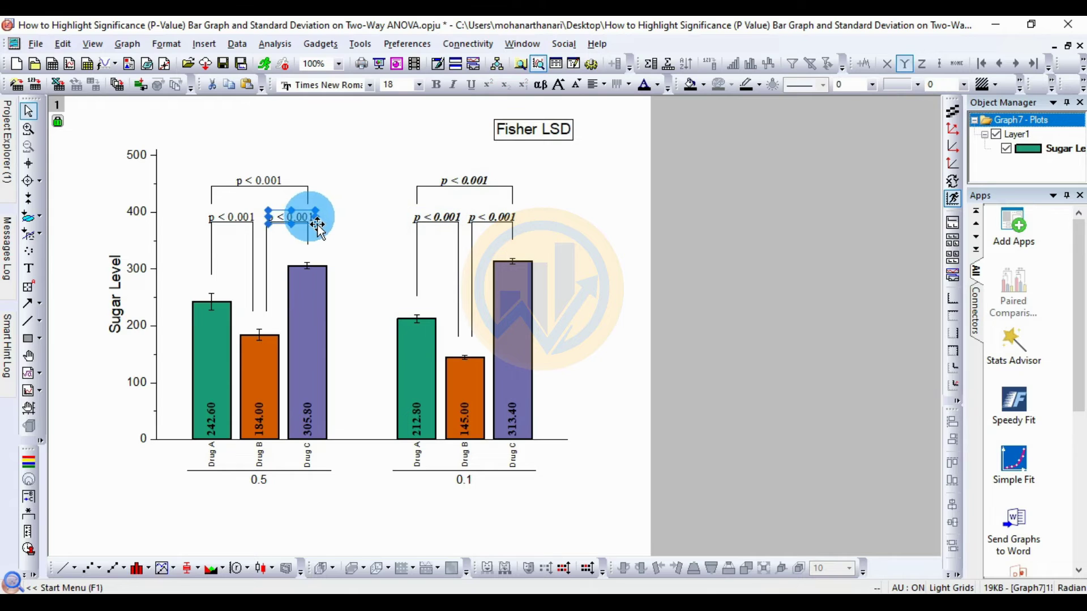
left_click_drag(309, 225, 266, 219)
left_click(305, 221)
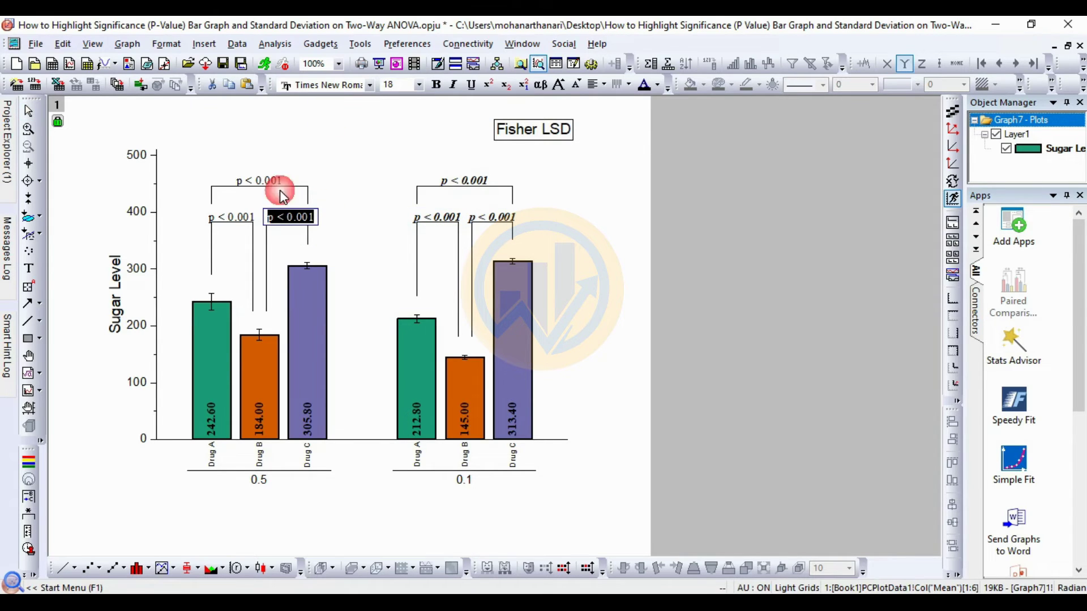
left_click(435, 85)
left_click(452, 85)
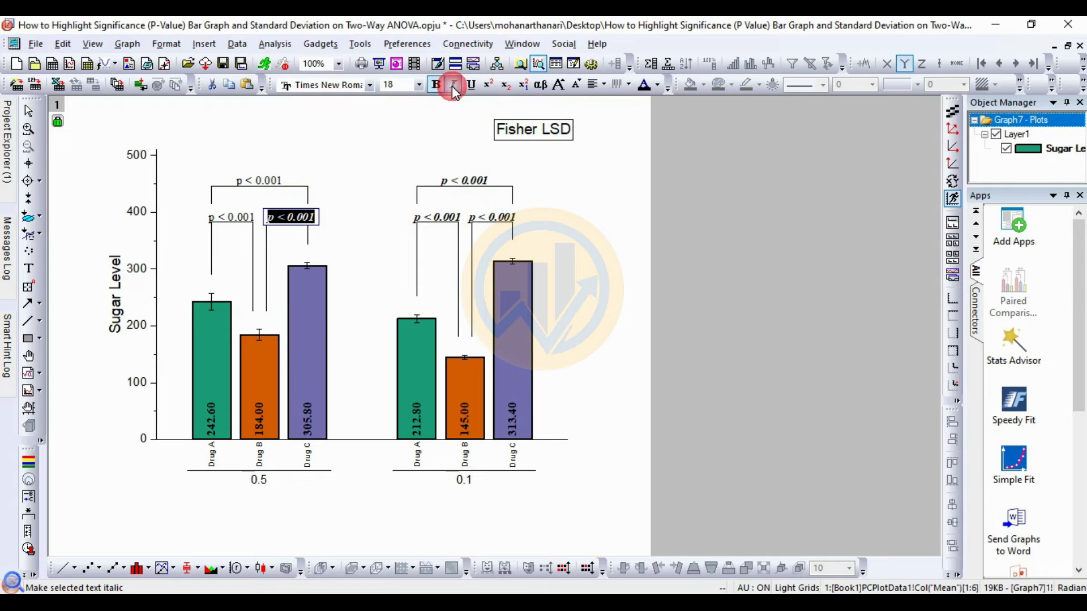
left_click(240, 214)
Step: Make the left and top p < 0.001 labels over 0.5 bold italic
left_click(254, 216)
left_click(253, 216)
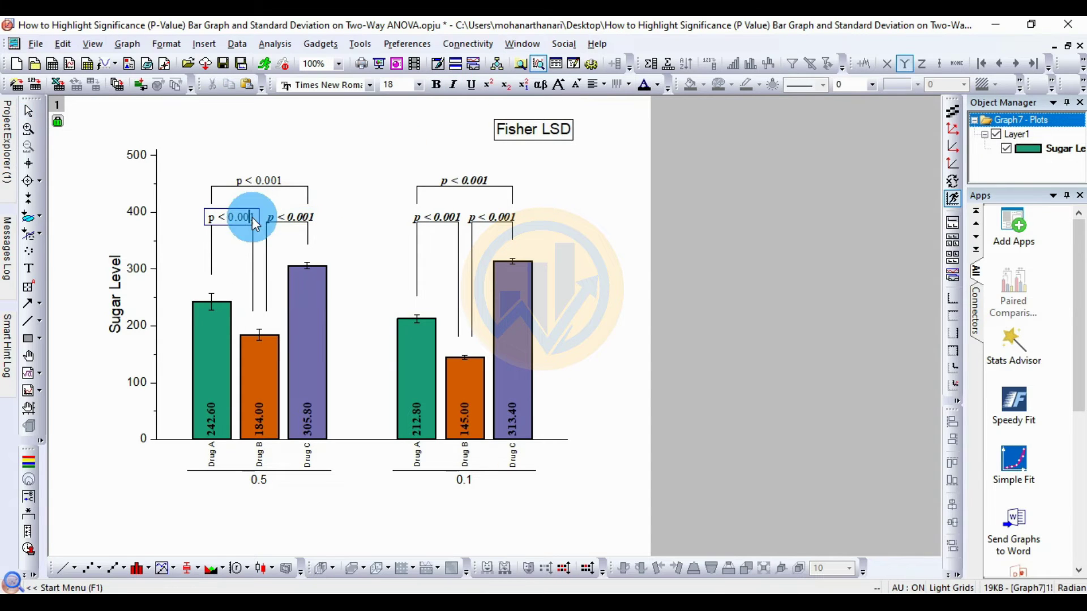
left_click_drag(255, 217, 206, 222)
left_click(435, 85)
left_click(452, 84)
left_click(260, 179)
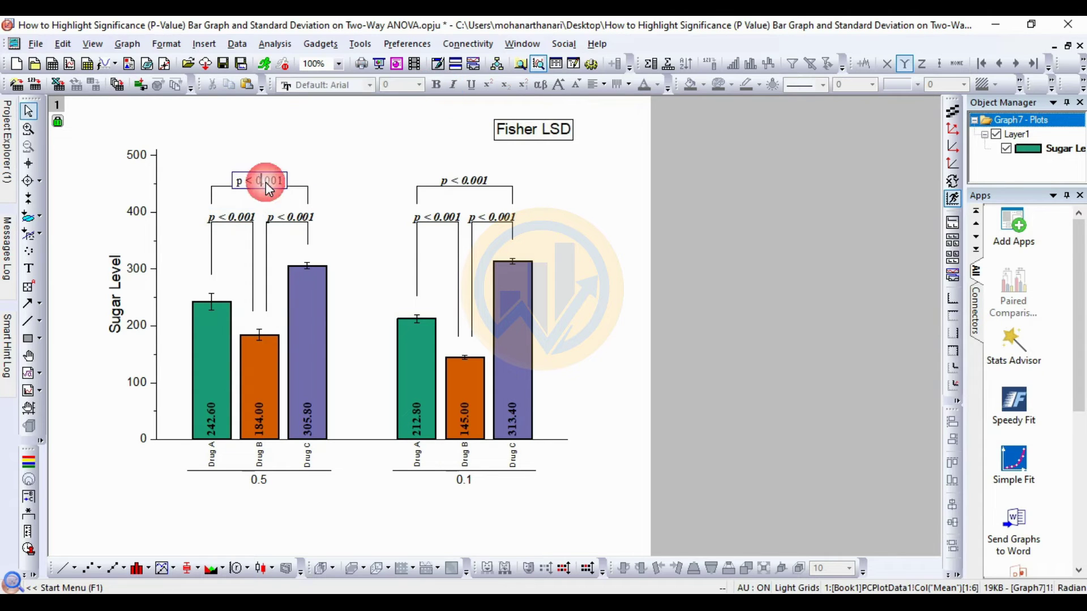
left_click(281, 183)
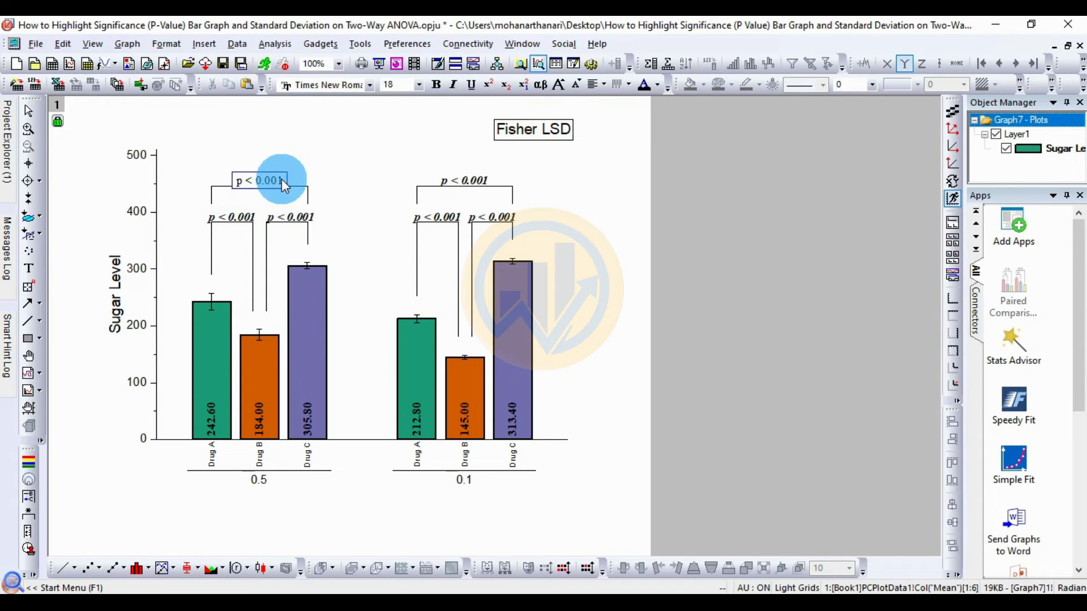
left_click_drag(281, 180, 233, 182)
left_click(436, 85)
left_click(452, 85)
left_click(448, 164)
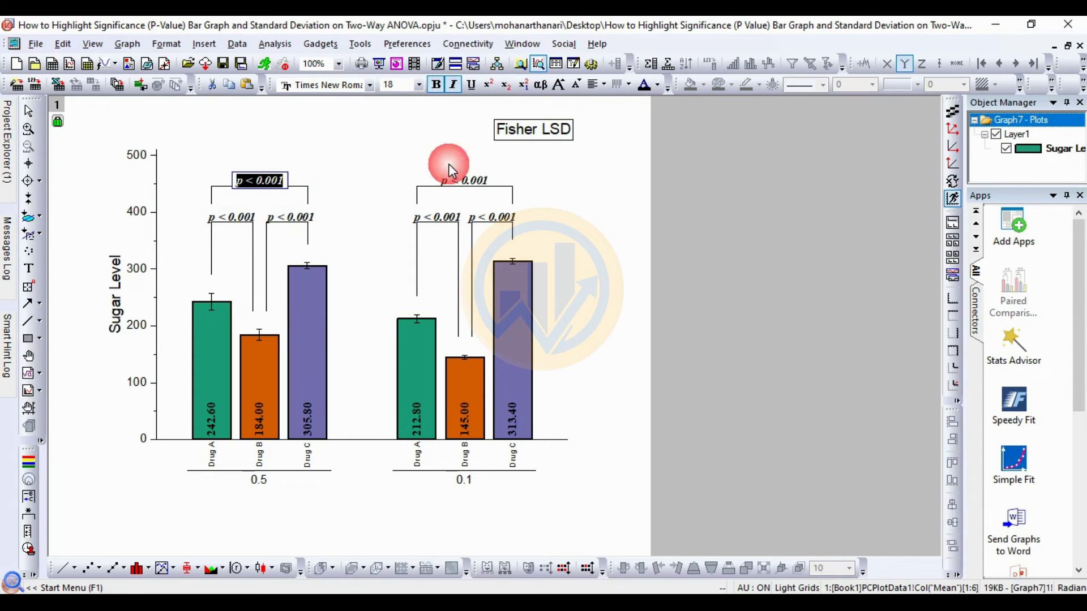
left_click(299, 198)
Step: Set the top bracket over the 0.5 group to line width 2
left_click(307, 191)
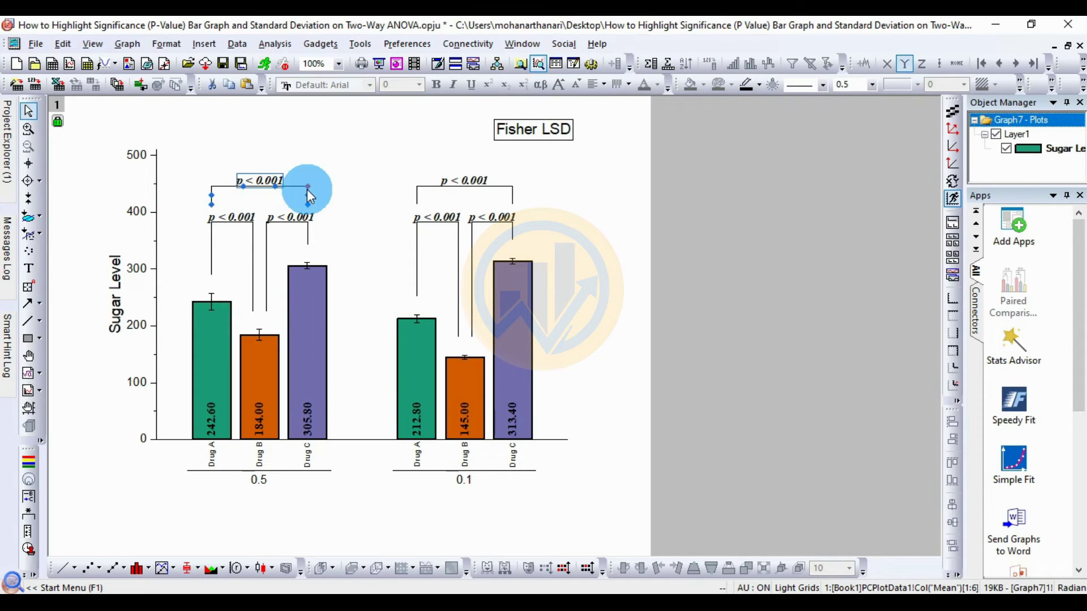
left_click(875, 85)
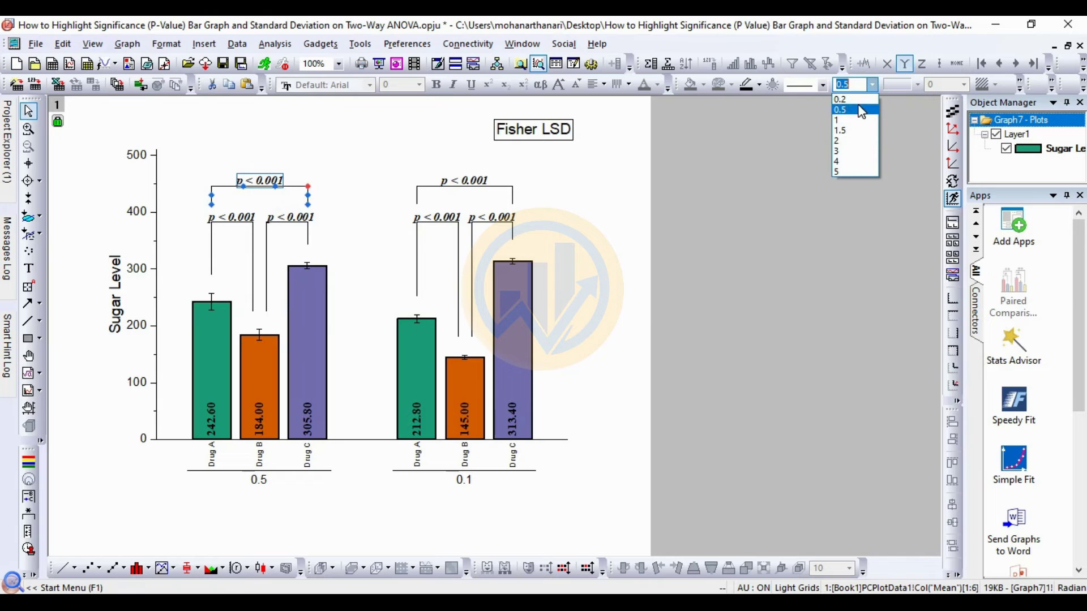
left_click(847, 140)
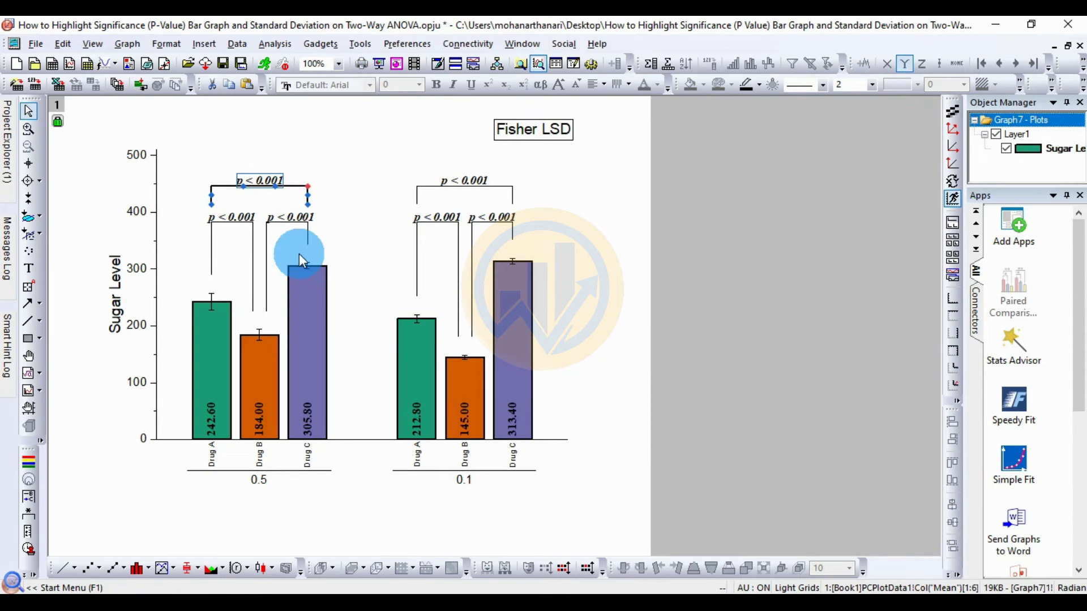
Step: Set the other five brackets over the 0.5 and 0.1 groups to line width 2
left_click(308, 240)
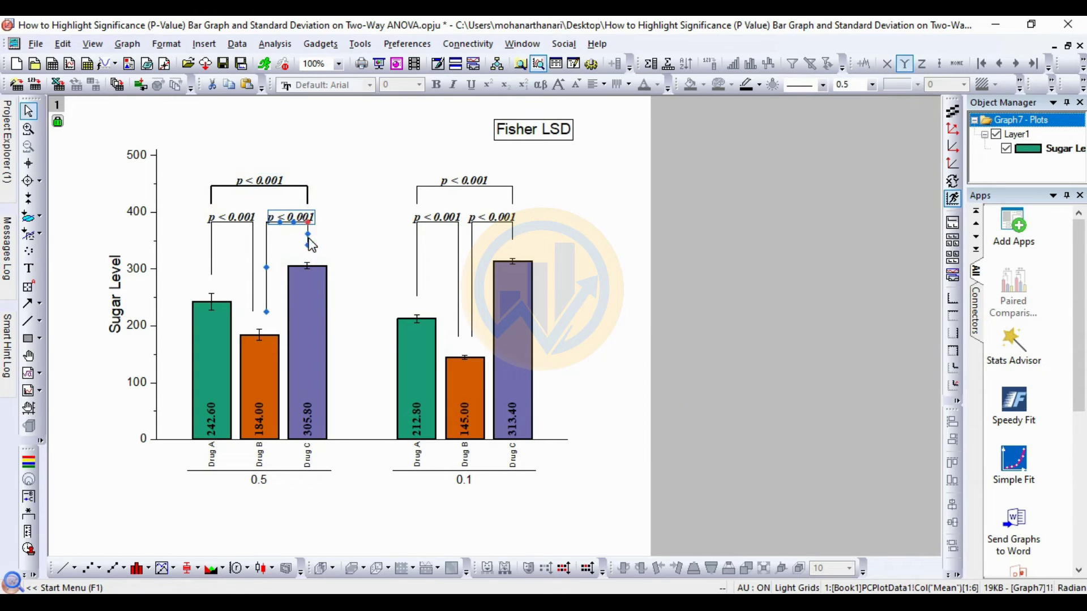
left_click(252, 256, "shift")
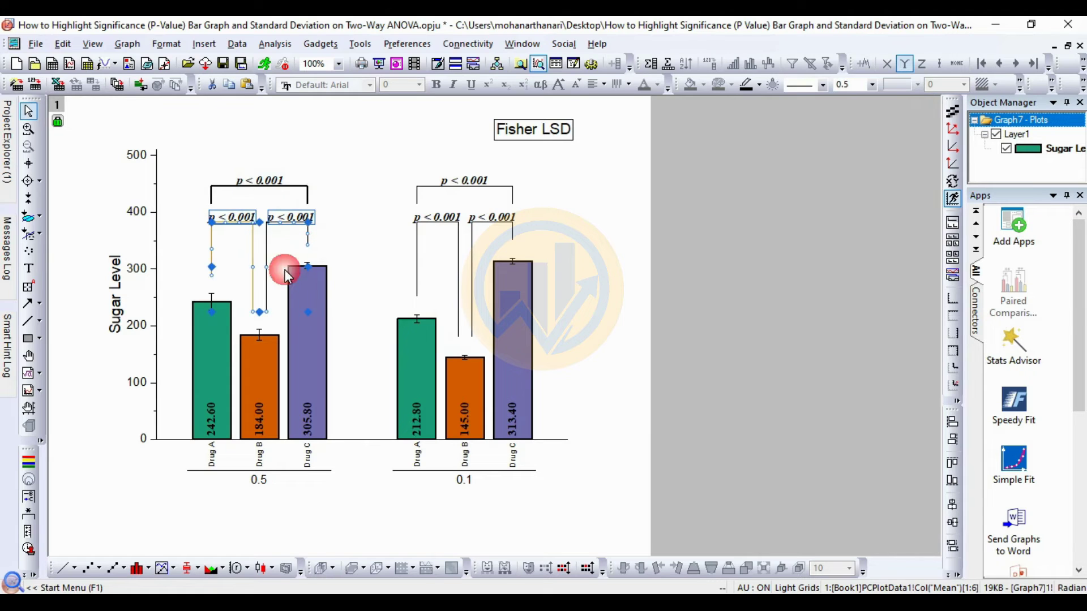
left_click(460, 266, "shift")
left_click(472, 264, "shift")
left_click(490, 186, "shift")
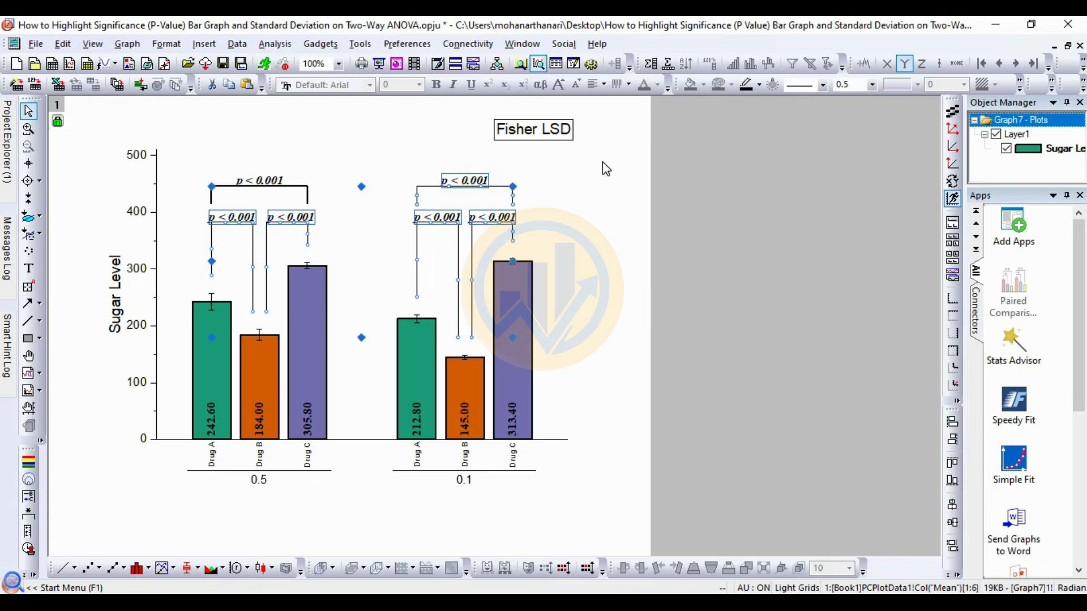
left_click(872, 85)
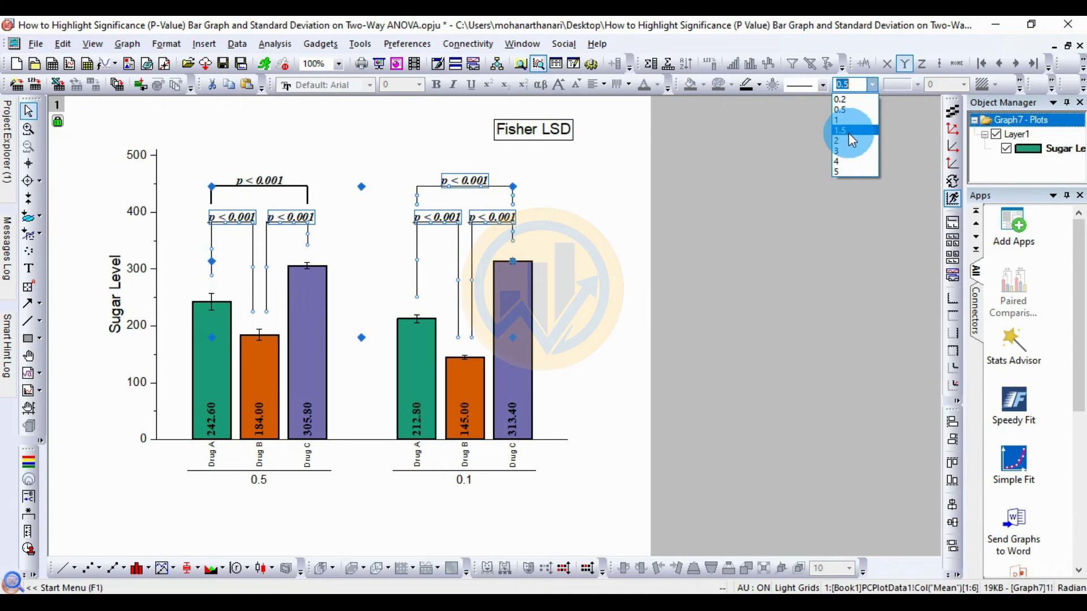
left_click(849, 140)
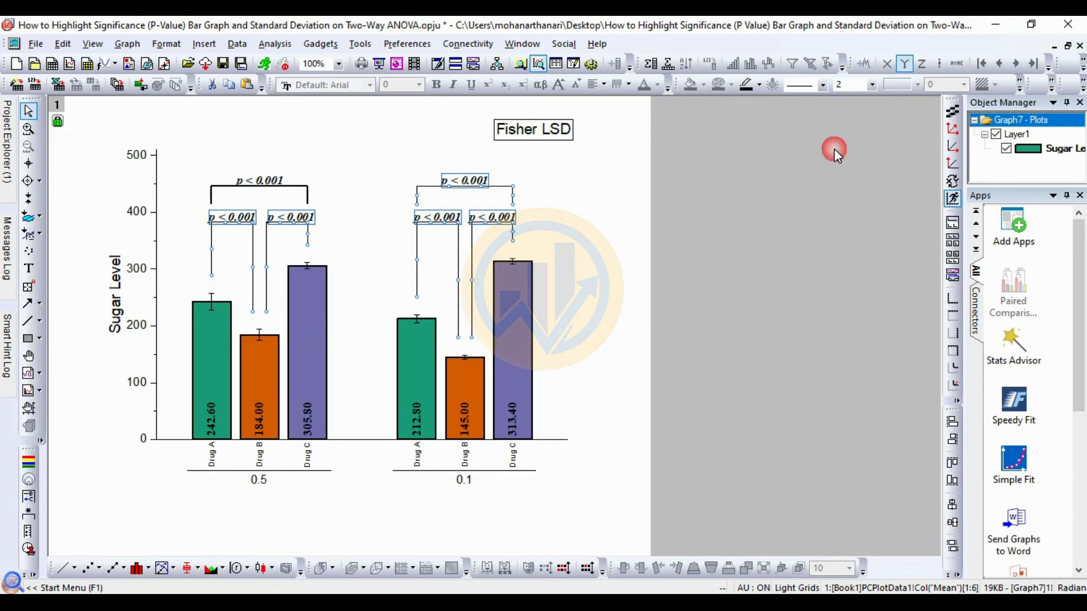
left_click(583, 244)
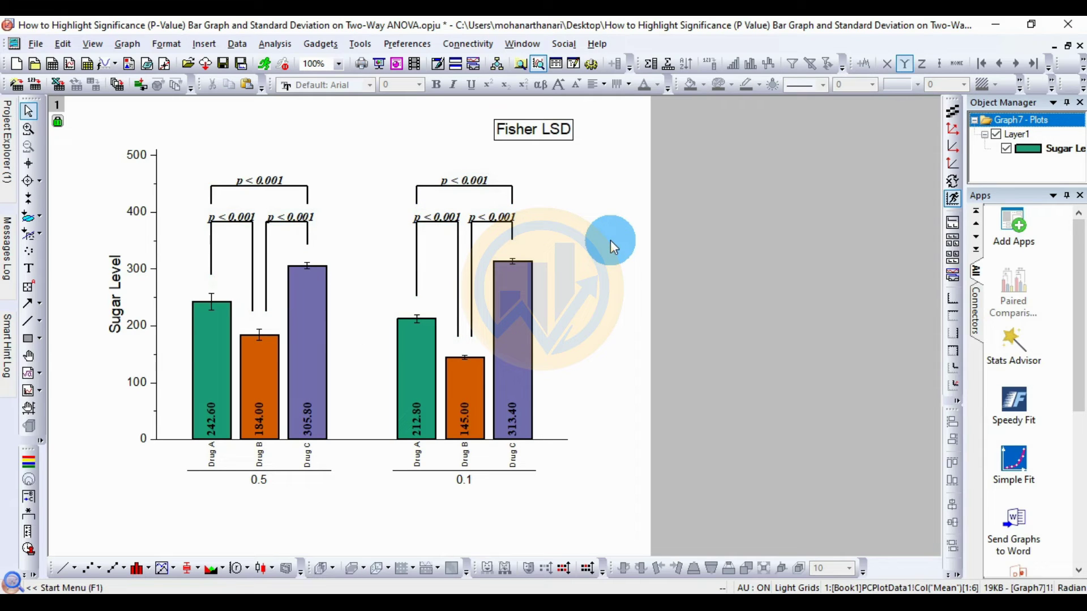
left_click(506, 217)
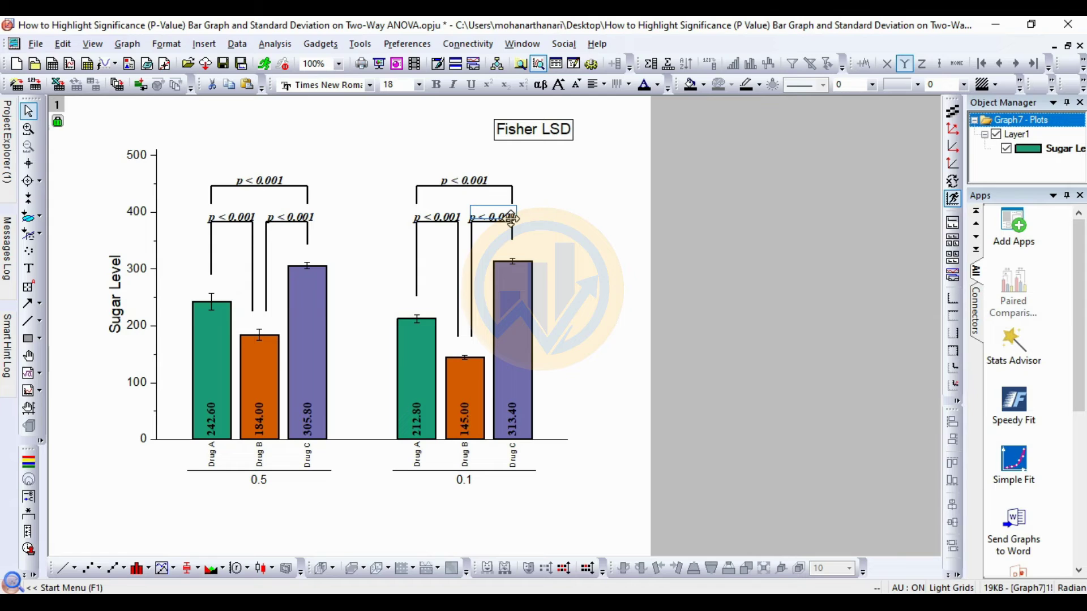
Step: Nudge the p < 0.001 labels over 0.1 and 0.5 up to sit just above their brackets
left_click_drag(511, 218, 513, 213)
left_click(582, 239)
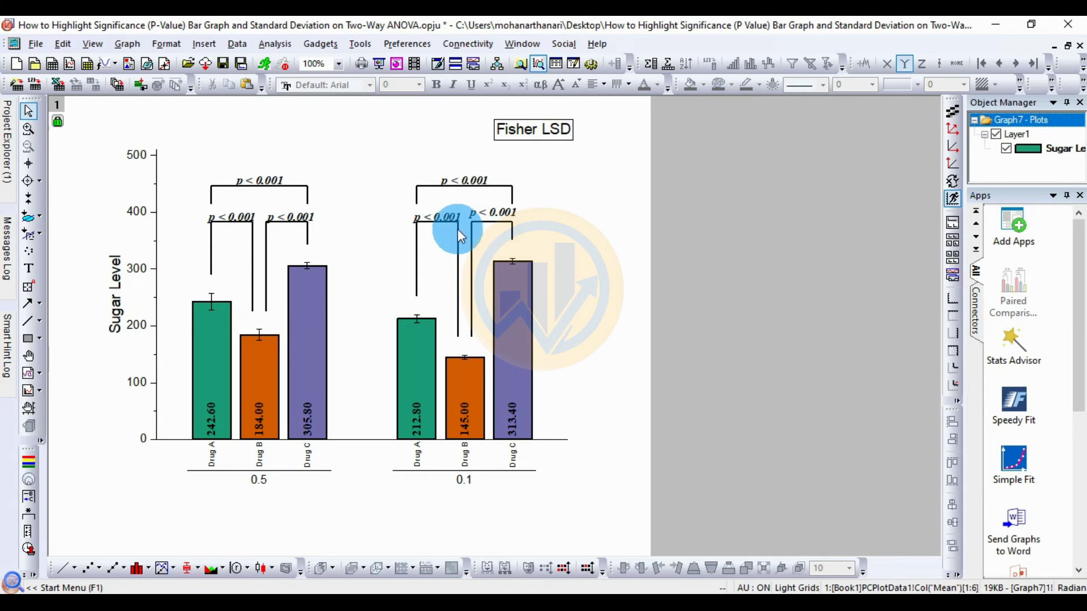
left_click_drag(450, 216, 465, 218)
left_click(467, 184)
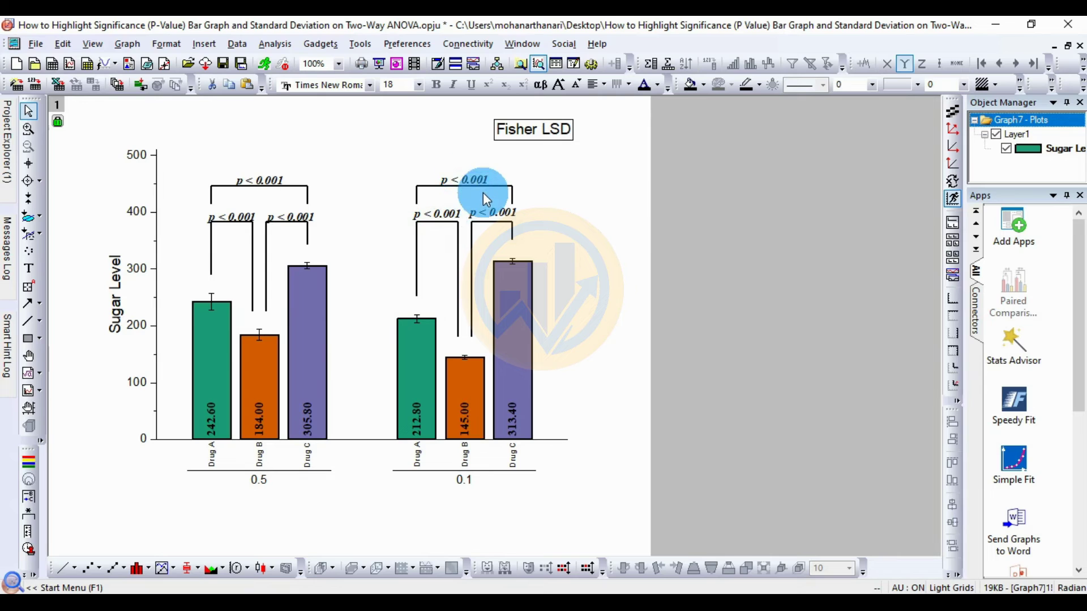
left_click(272, 188)
left_click(286, 216)
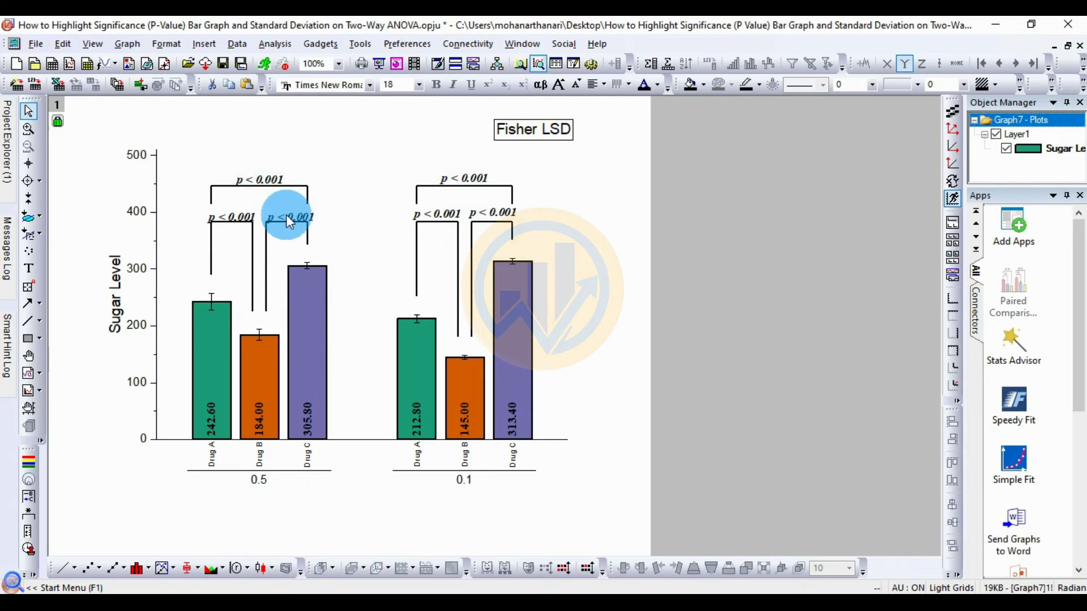
mouse_move(305, 228)
left_mouse_down()
mouse_move(267, 226)
mouse_move(313, 227)
left_mouse_up()
left_click(253, 214)
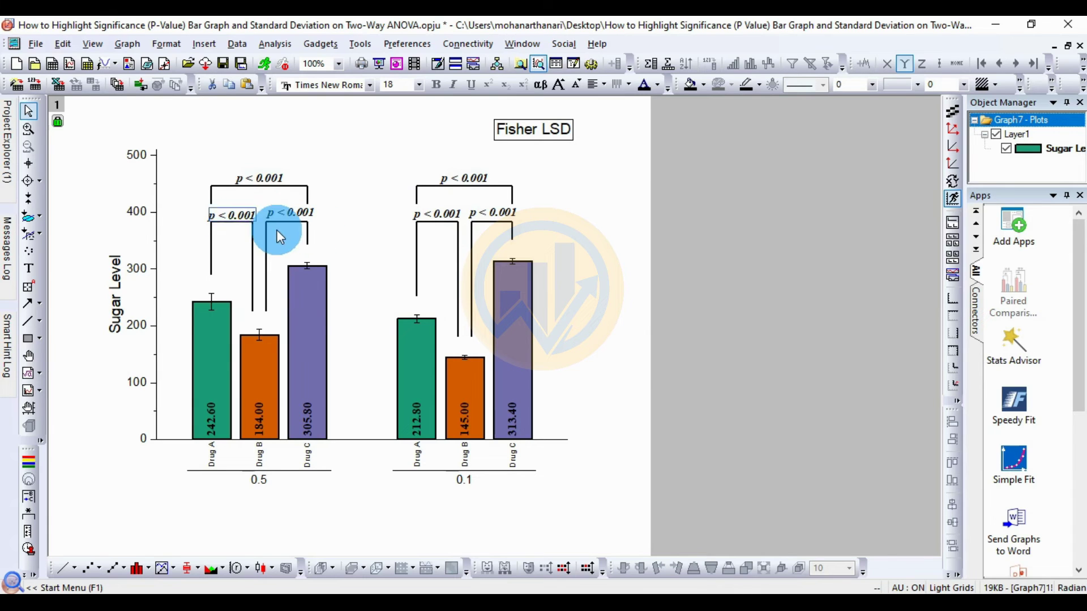
left_click(361, 236)
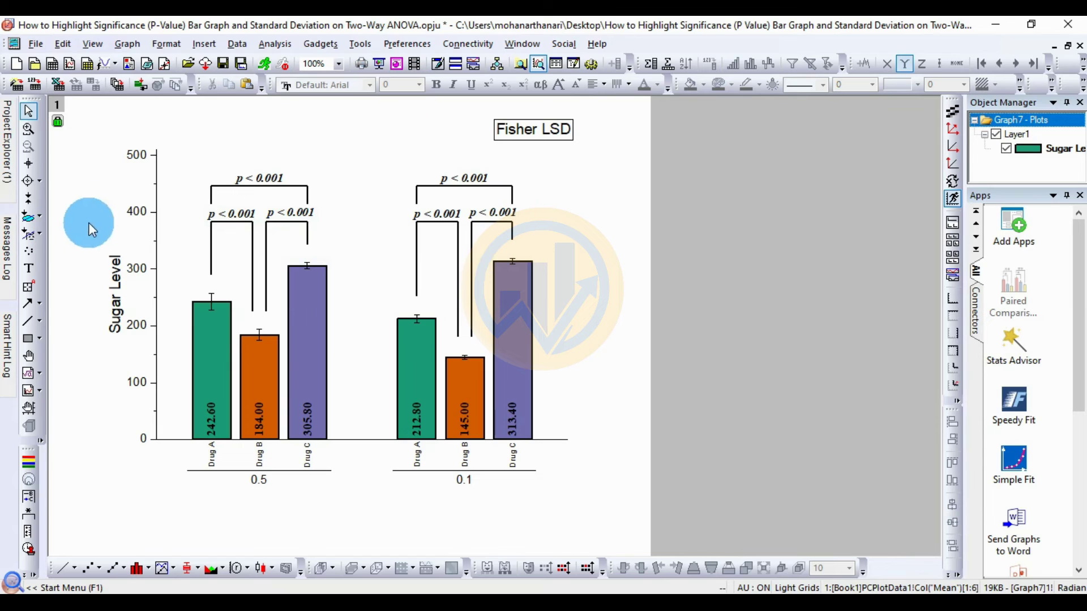
Step: Set the Y-axis tick labels to bold Times New Roman
left_click(138, 267)
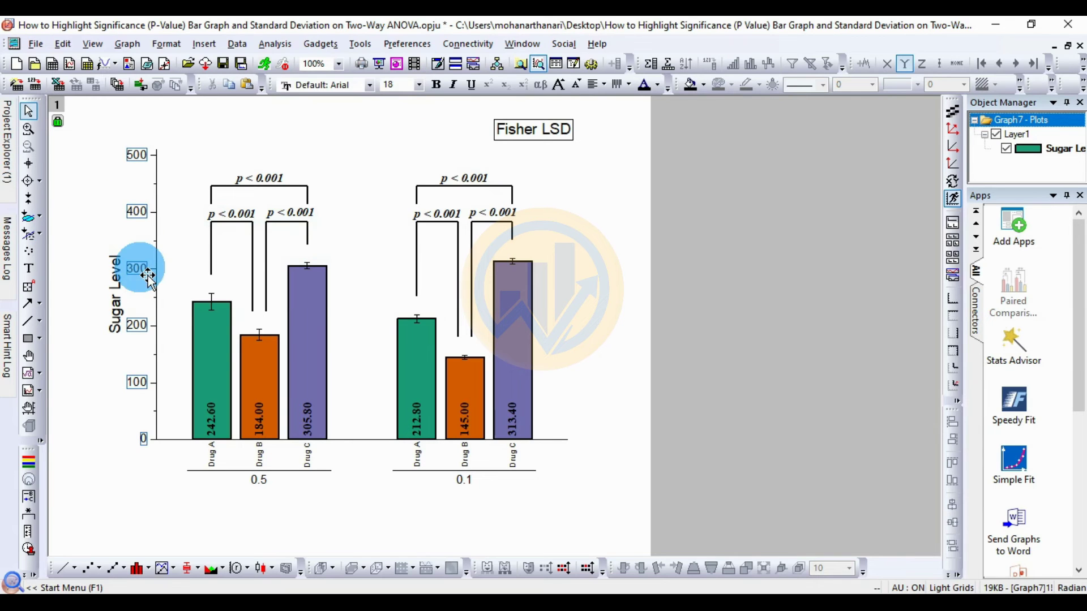
left_click(369, 85)
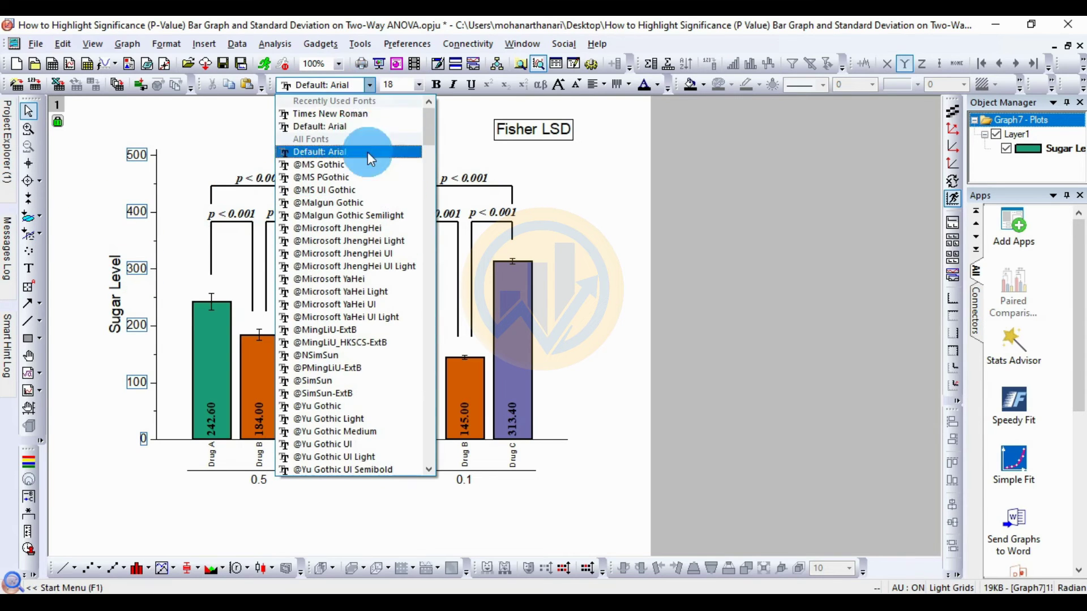
left_click(351, 112)
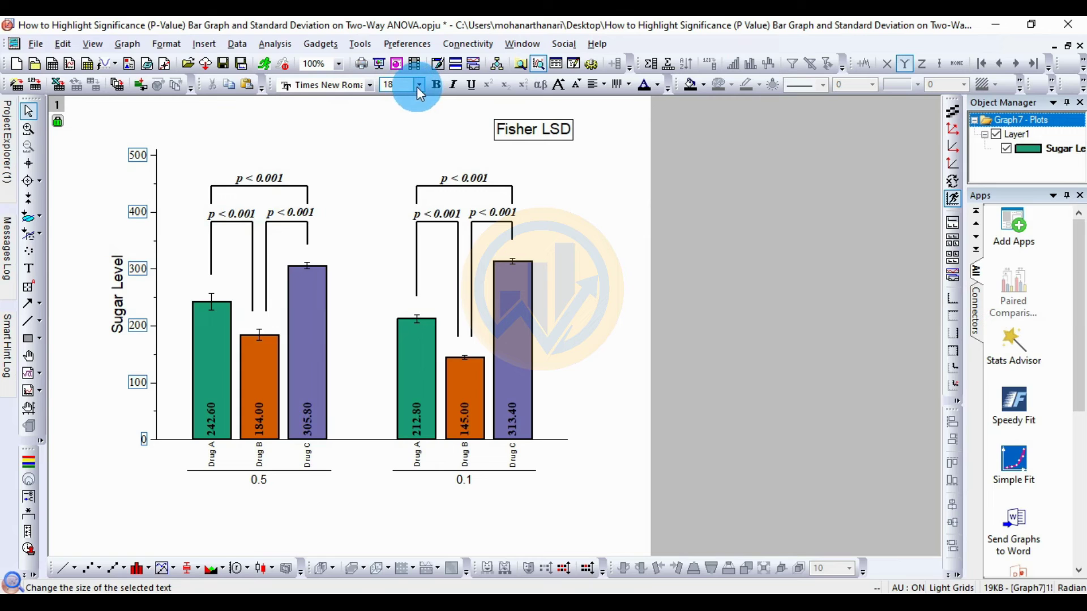
left_click(435, 85)
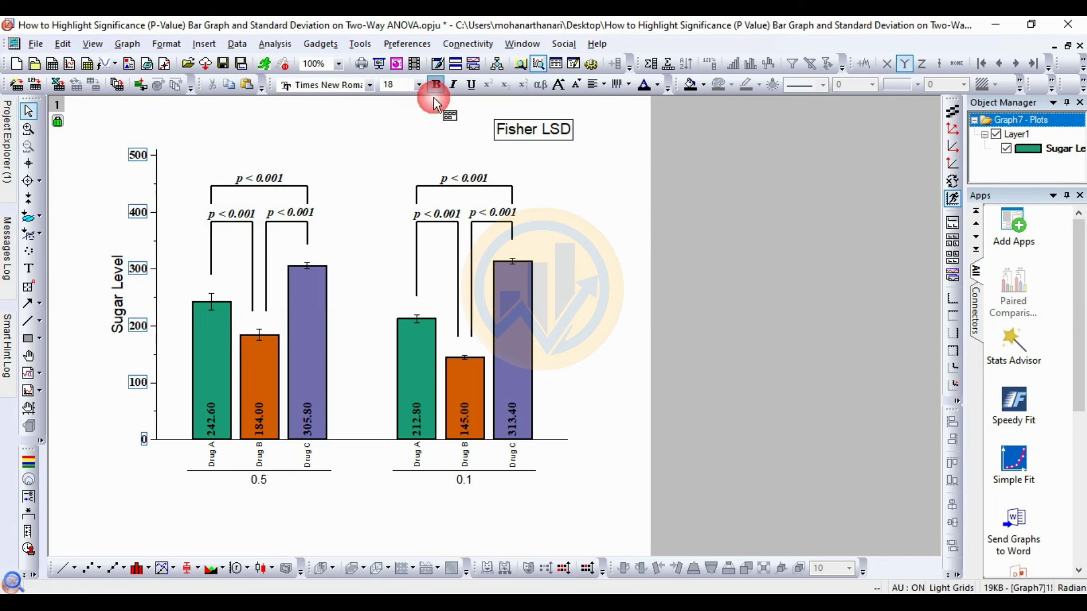
Step: Set the Sugar Level axis title to Times New Roman at 18 pt
double_click(116, 302)
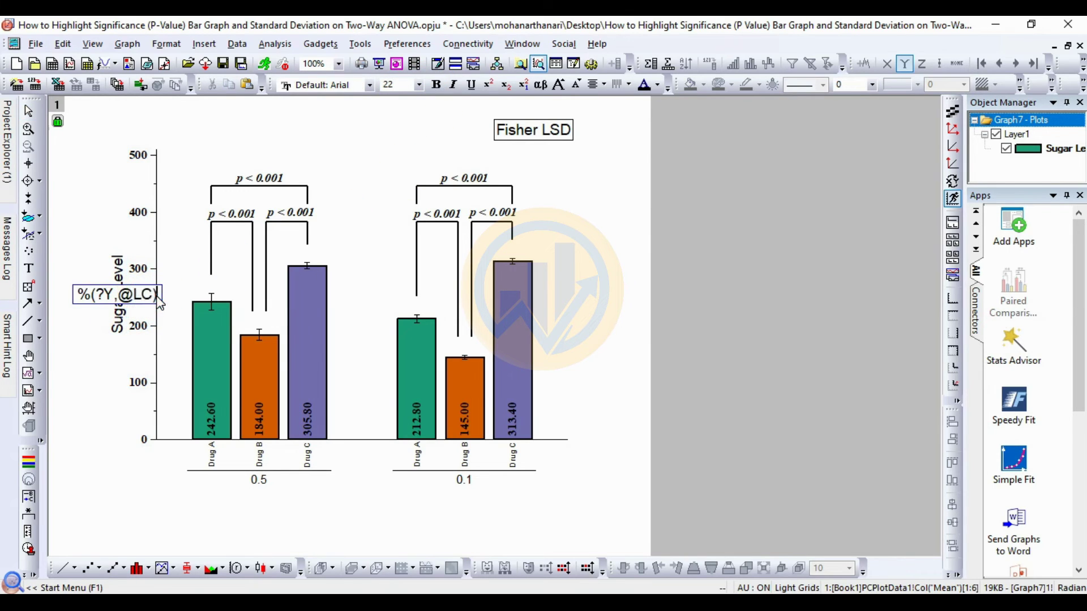
left_click_drag(160, 304, 77, 294)
left_click(354, 86)
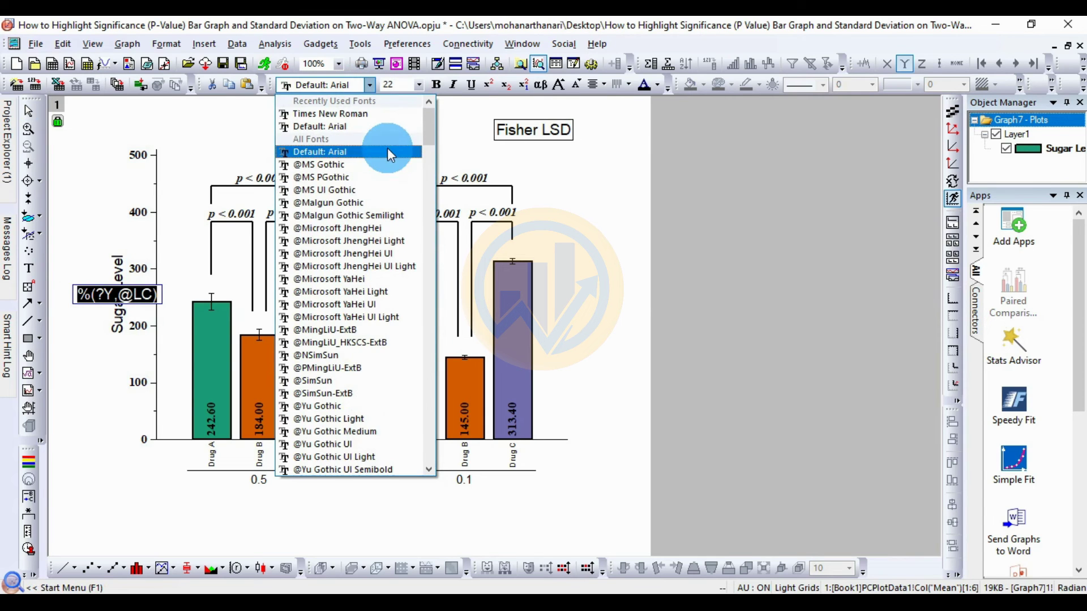
left_click(382, 113)
left_click(420, 86)
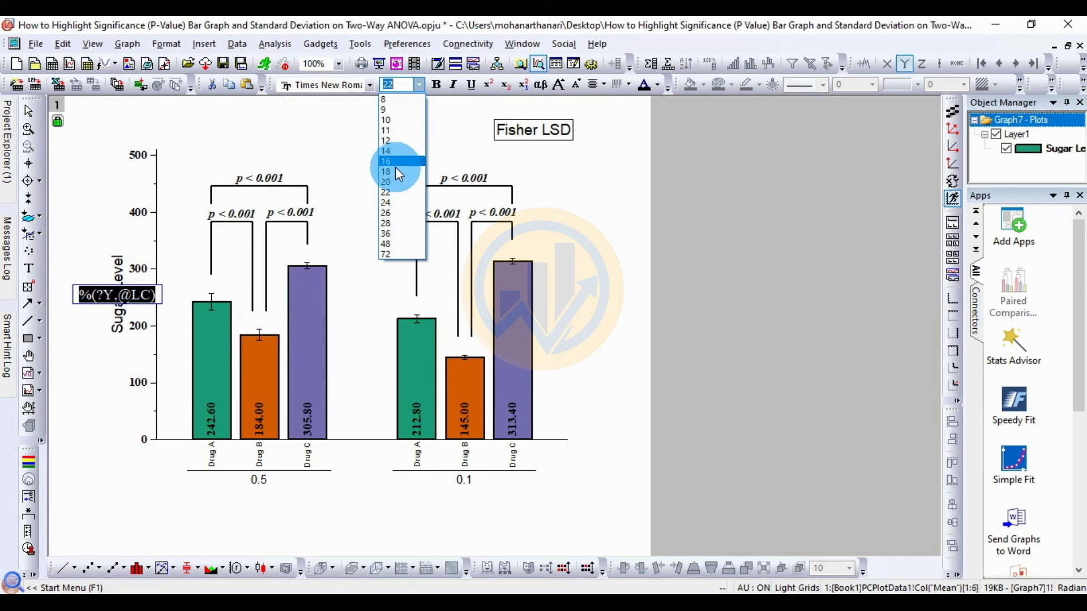
left_click(395, 170)
left_click(365, 144)
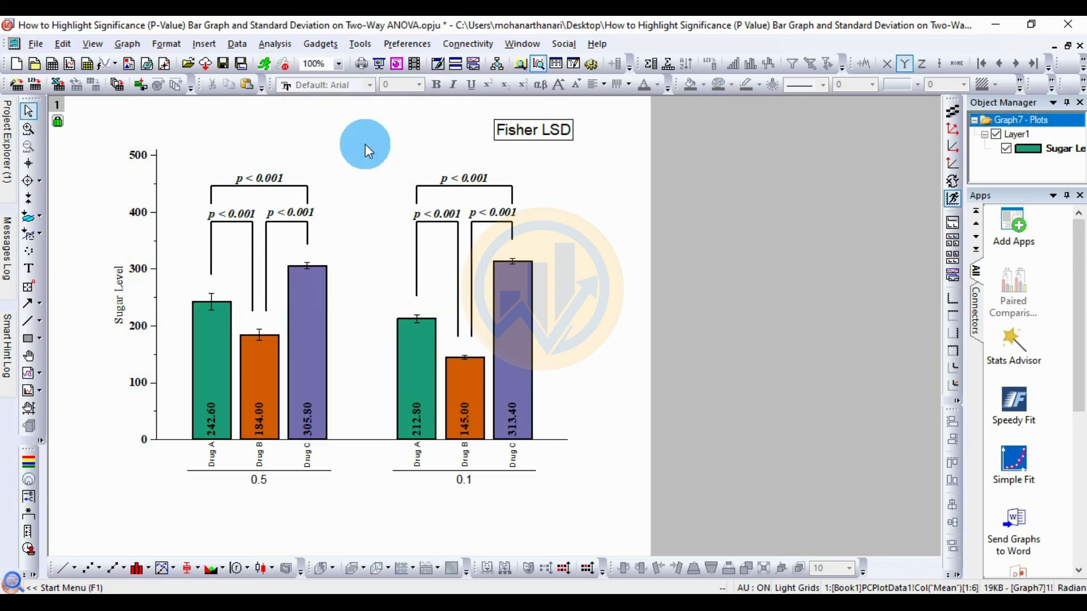
Step: Enlarge the Sugar Level title to 22 pt and make it bold
double_click(117, 303)
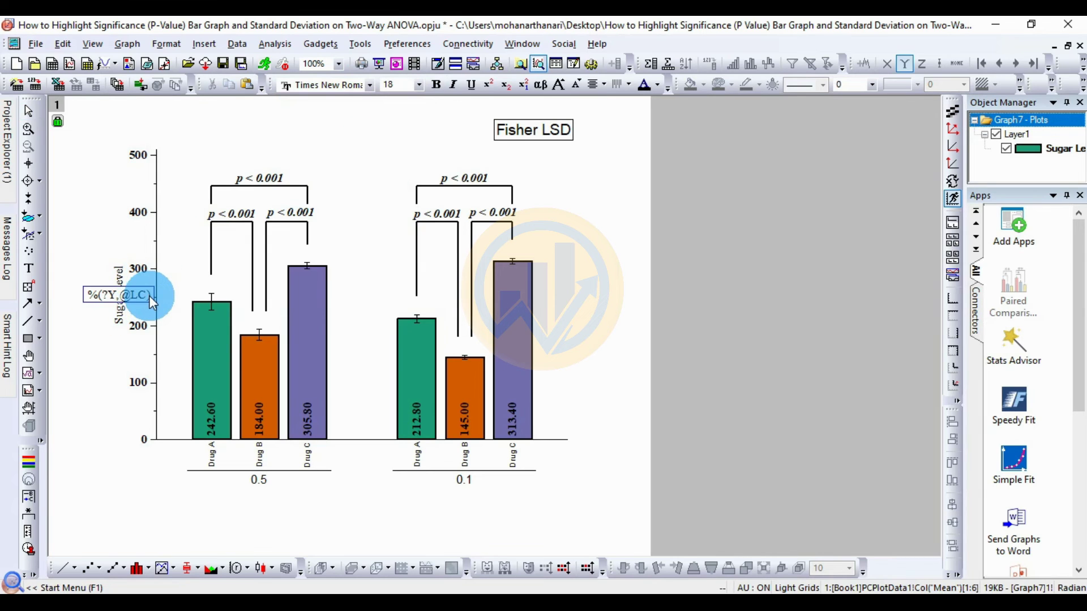
left_click_drag(149, 295, 98, 305)
left_click(148, 294)
left_click_drag(154, 300, 86, 297)
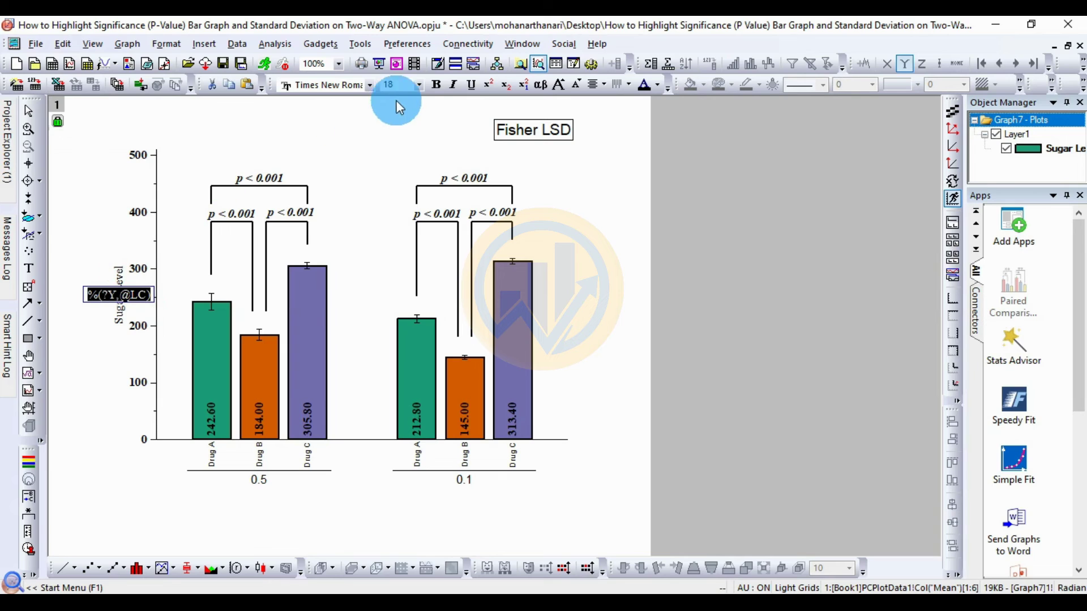
left_click(418, 85)
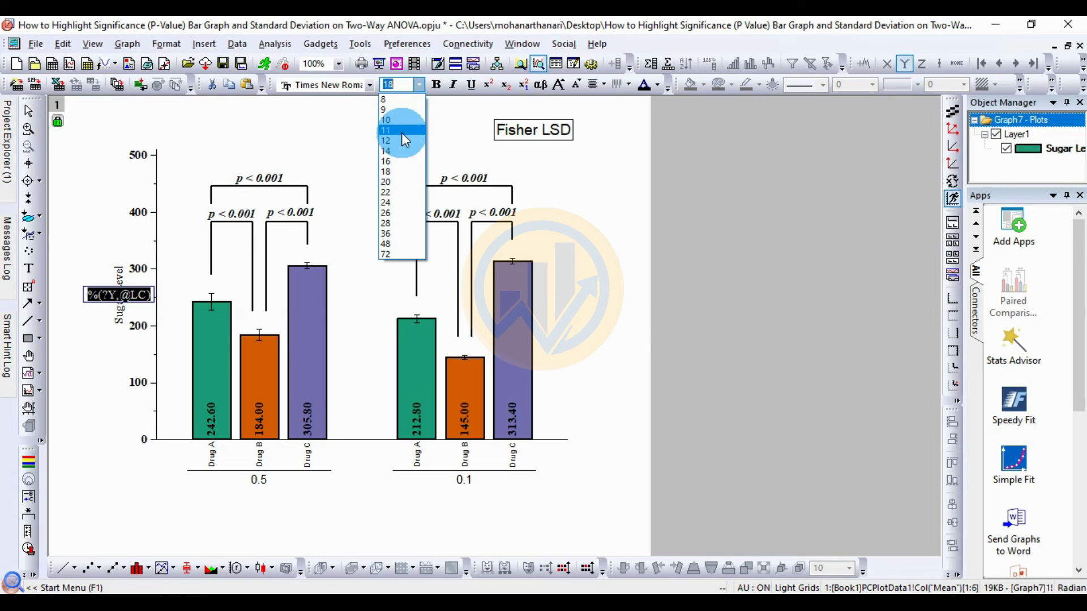
left_click(396, 193)
left_click(435, 86)
left_click(310, 139)
left_click(262, 456)
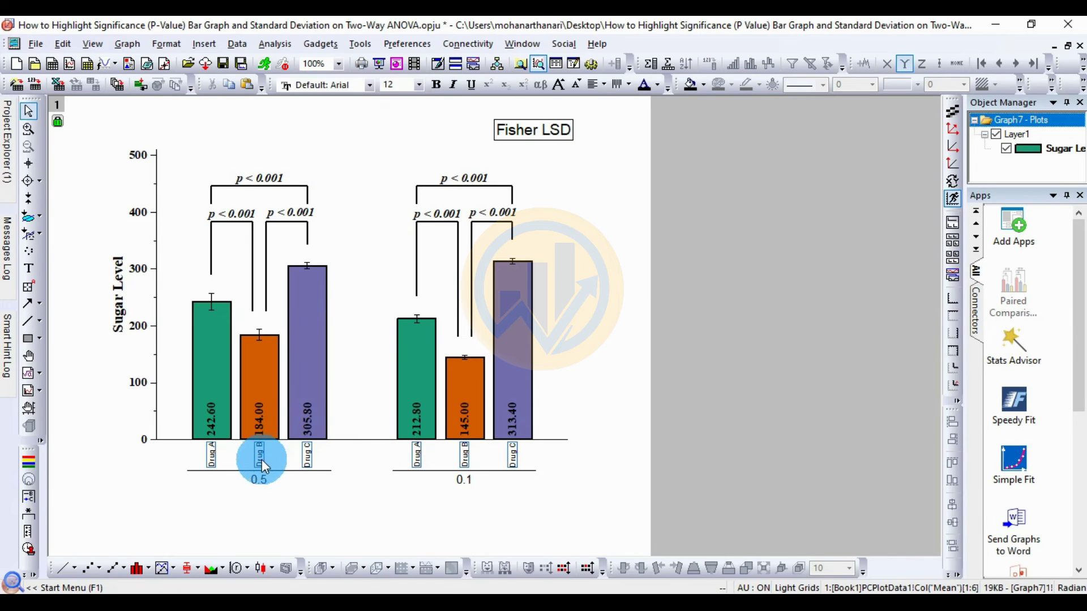
Step: Set the Drug A/B/C labels to bold Times New Roman at 18 pt
left_click(370, 85)
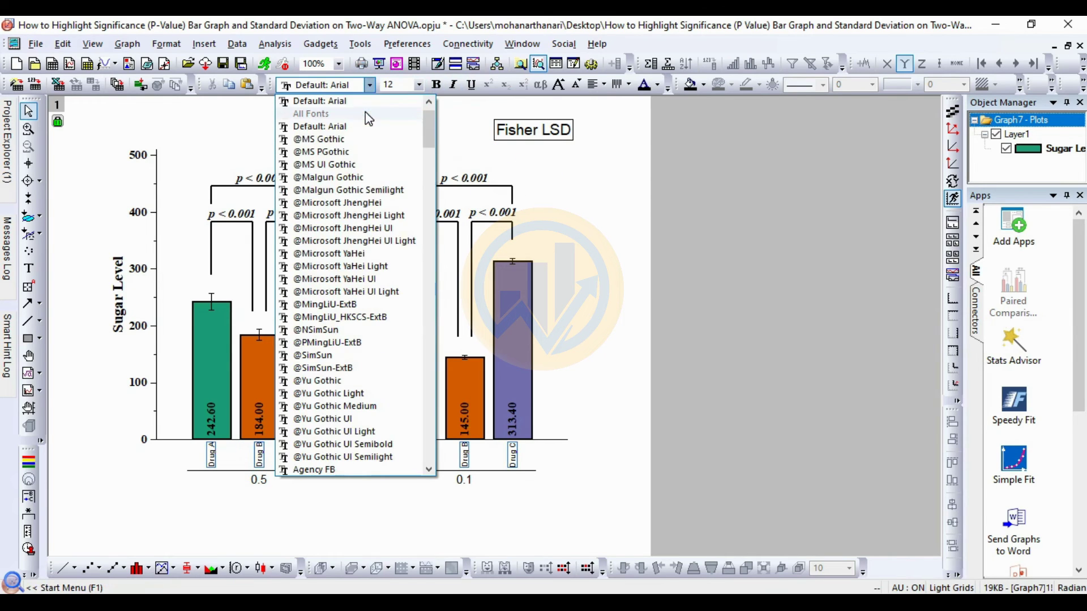
scroll(354, 215, "up", 1)
left_click(364, 115)
left_click(417, 85)
left_click(396, 172)
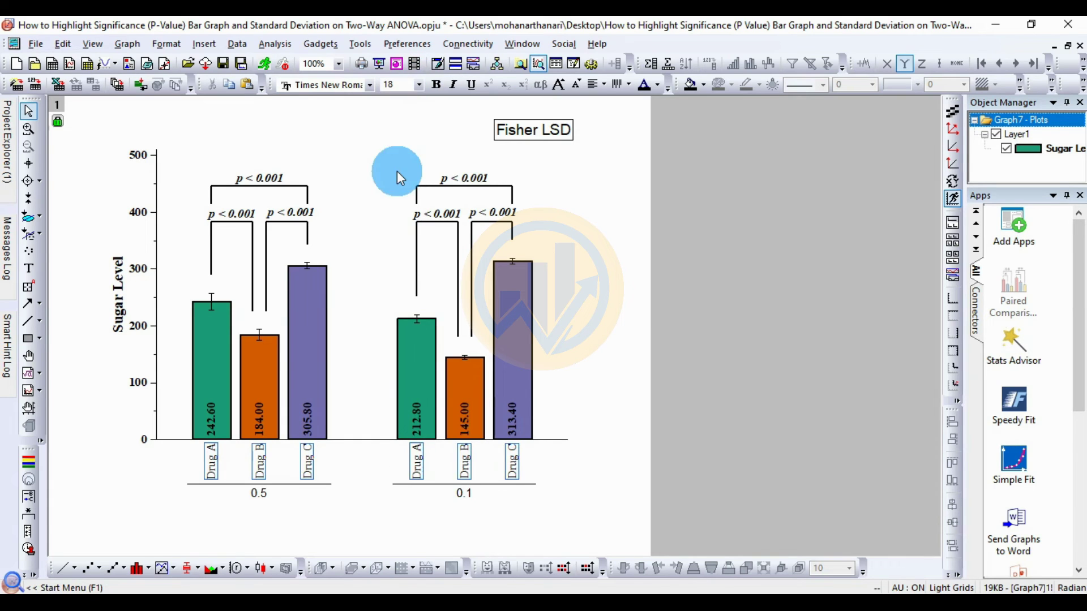
left_click(433, 85)
Step: Give the 0.5 and 0.1 group labels the same bold 18 pt Times New Roman
left_click(289, 512)
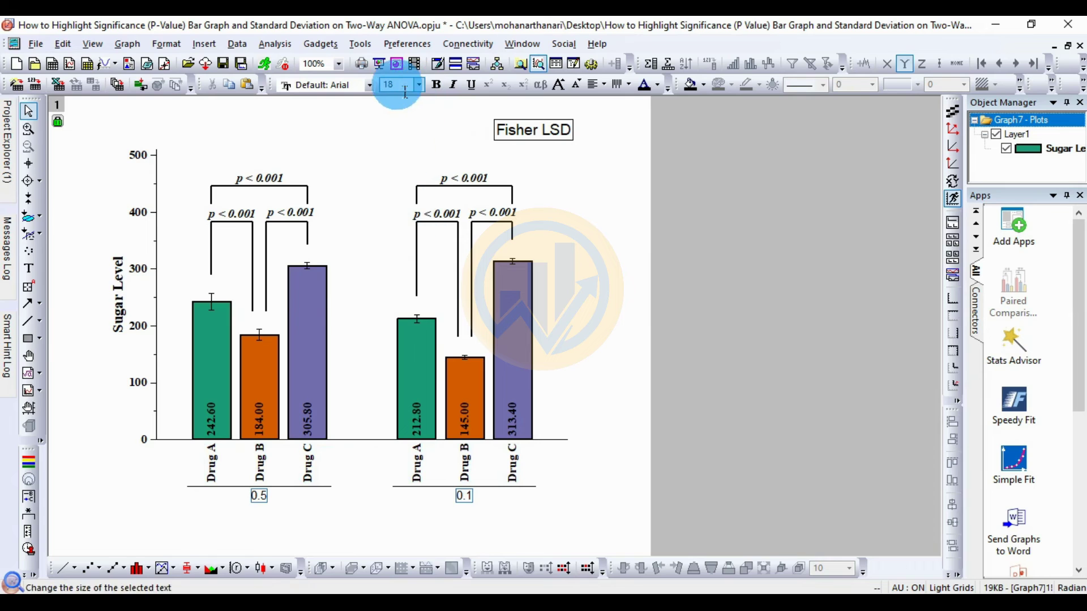
left_click(372, 92)
scroll(351, 131, "up", 1)
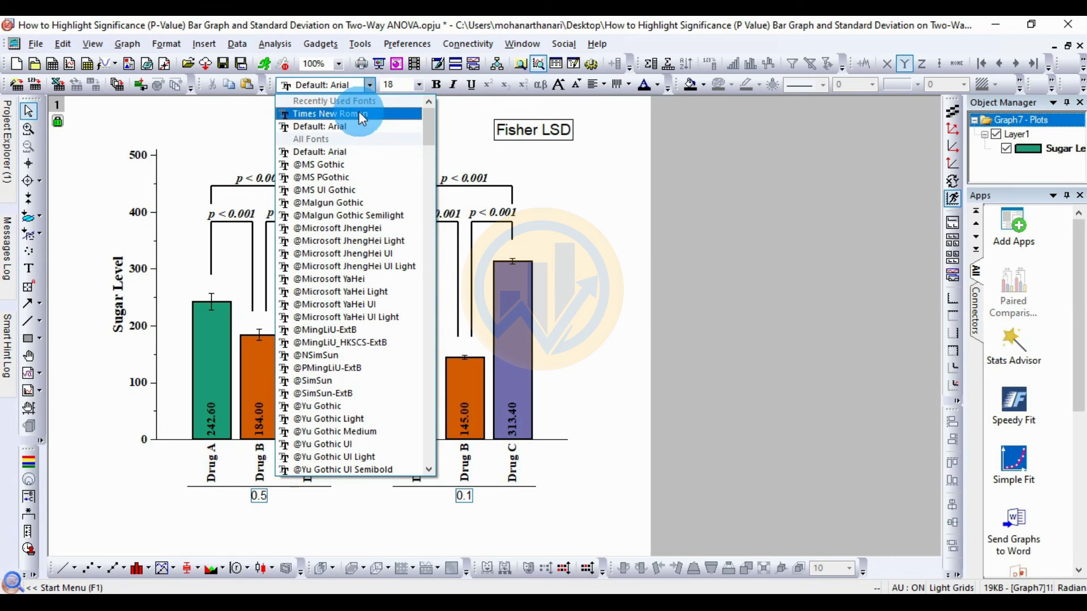
left_click(358, 111)
left_click(419, 84)
left_click(419, 85)
left_click(436, 85)
left_click(451, 144)
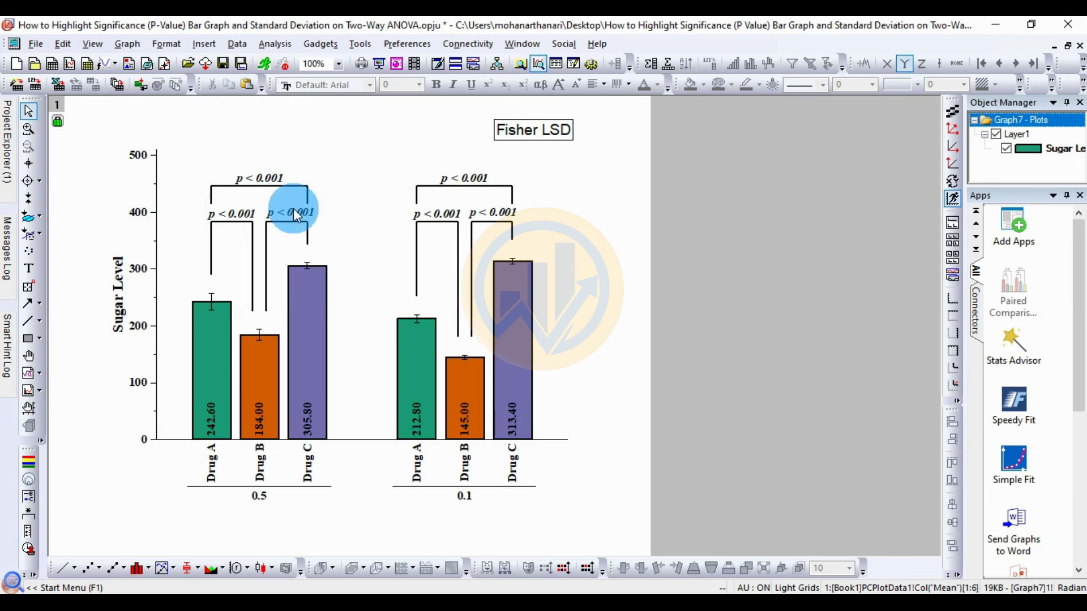
Step: Add a linked top-X/right-Y layer and delete its axis titles and tick labels
left_click(952, 352)
left_click(598, 286)
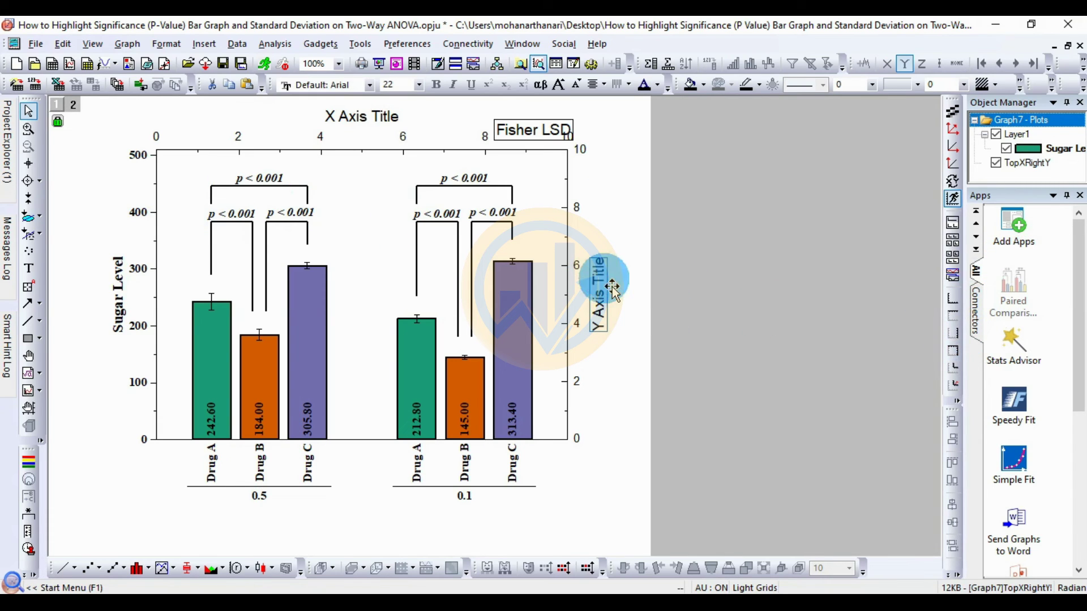
key("Delete")
left_click(579, 320)
key("Delete")
left_click(387, 120)
key("Delete")
left_click(403, 138)
left_click(417, 149)
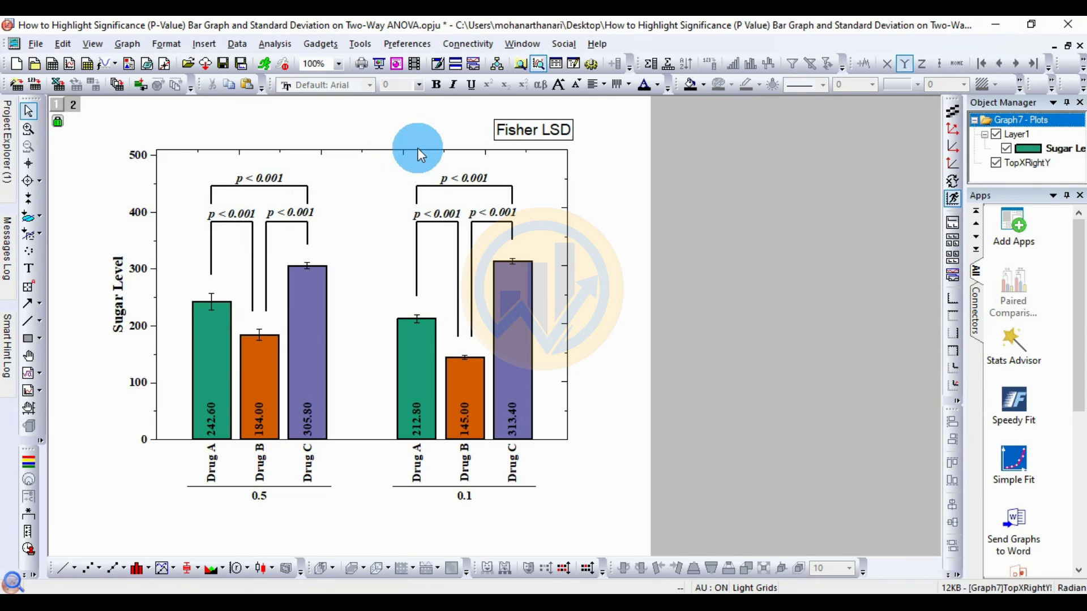
key("Delete")
left_click(366, 226)
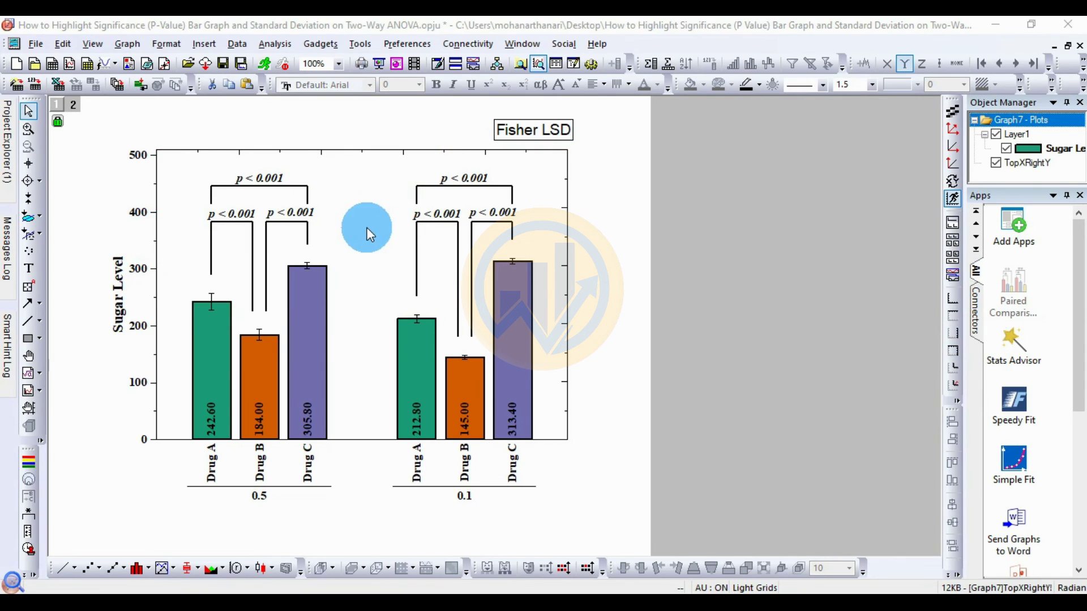
Step: Set the top axis major and minor ticks to None
double_click(400, 177)
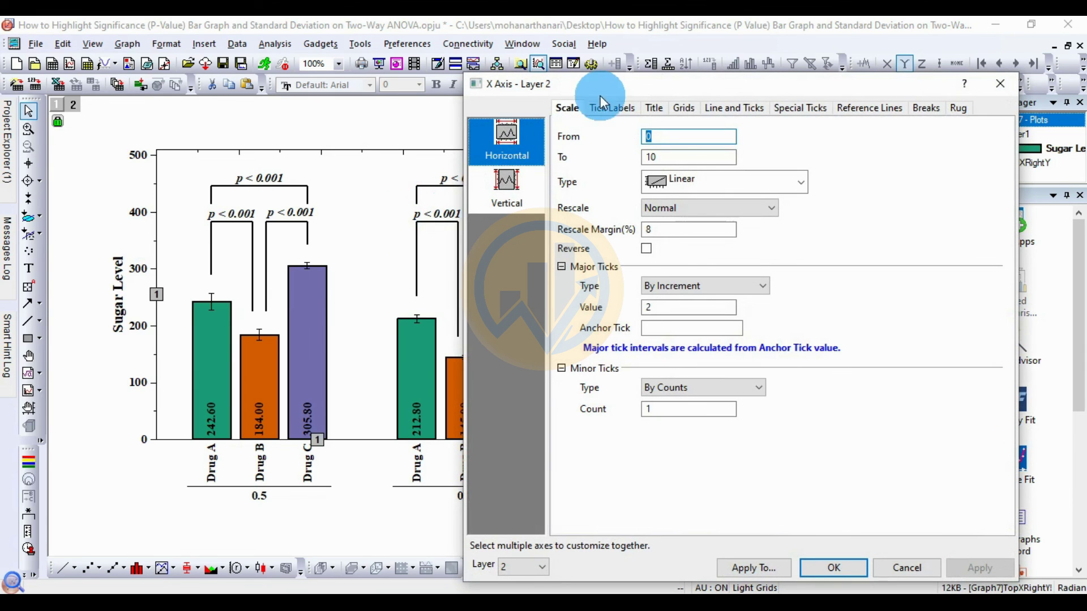
left_click(733, 107)
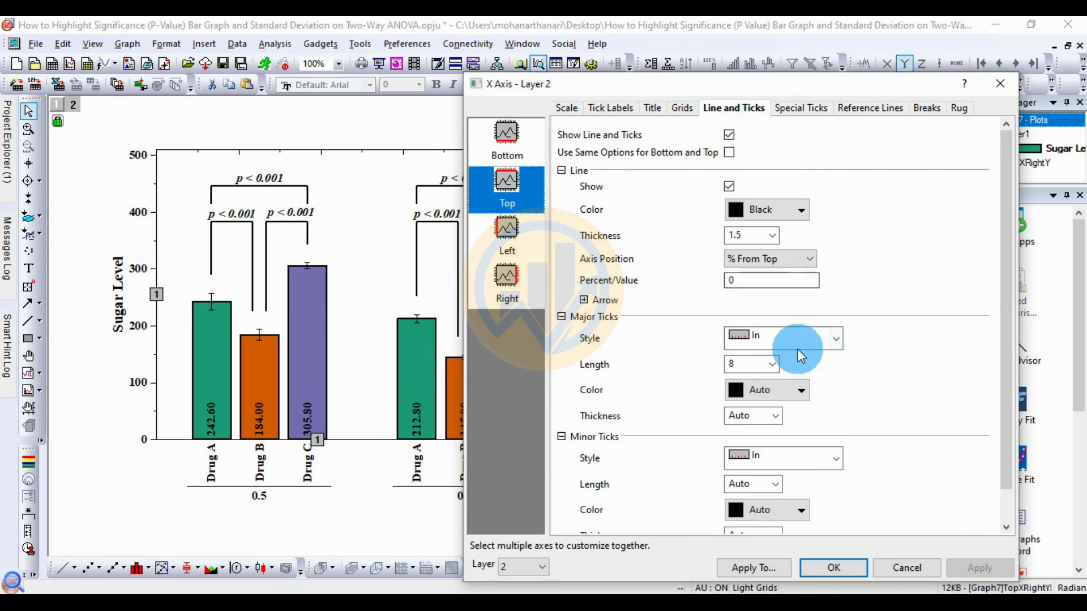
left_click(838, 341)
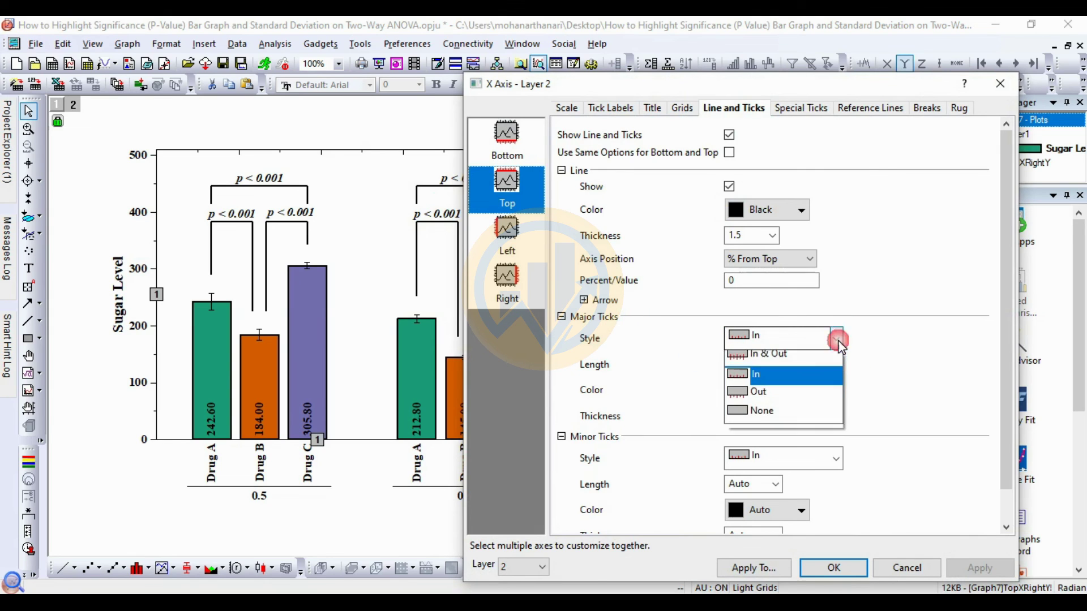
left_click(766, 418)
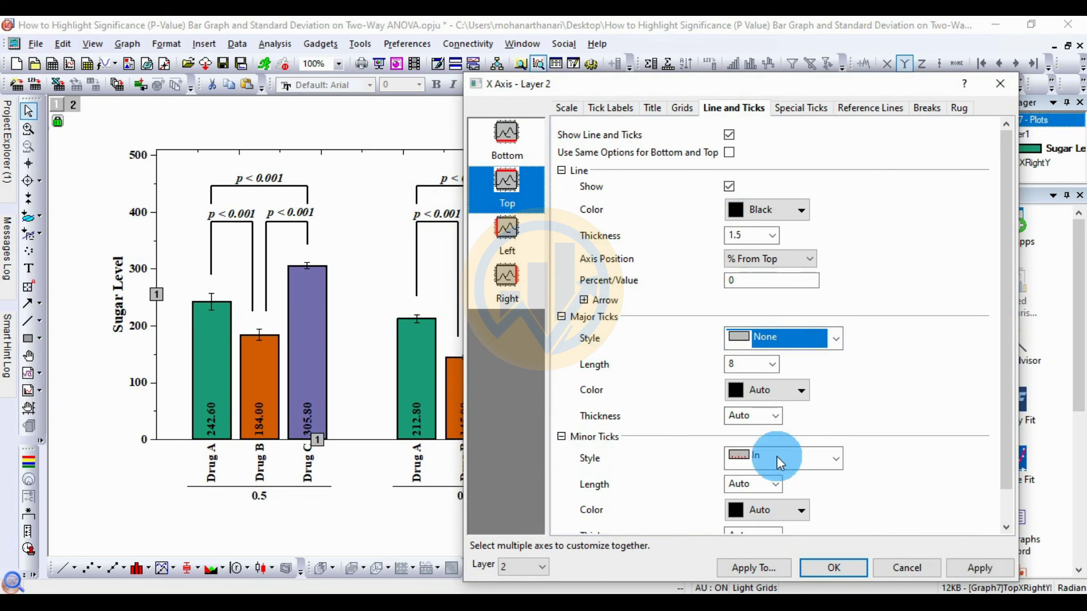
left_click(836, 456)
left_click(770, 539)
left_click(973, 568)
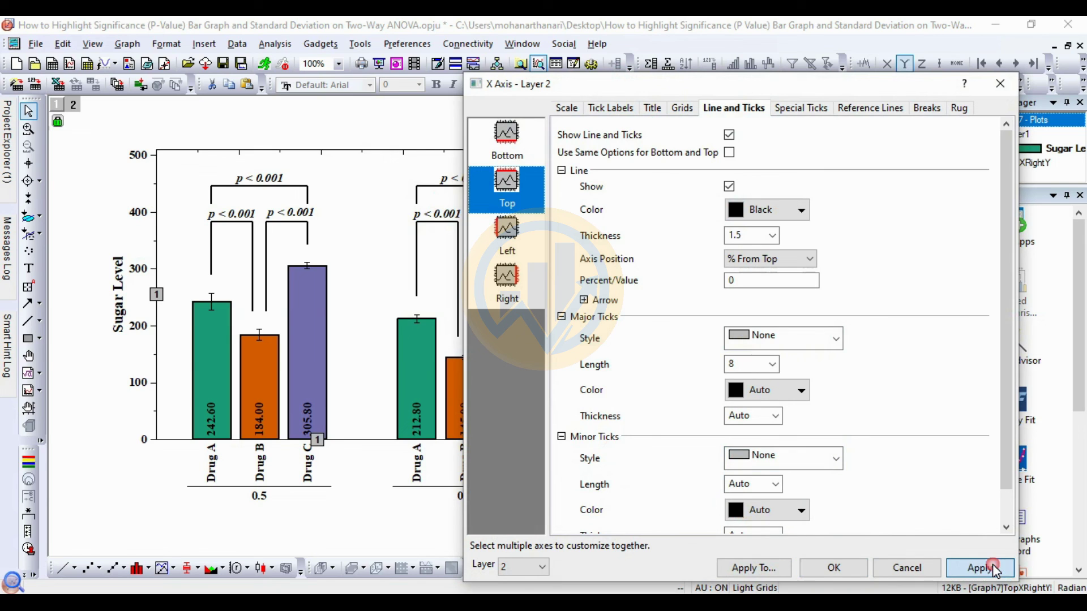
Step: Set the right axis major and minor ticks to None and close the Axis dialog
left_click(511, 284)
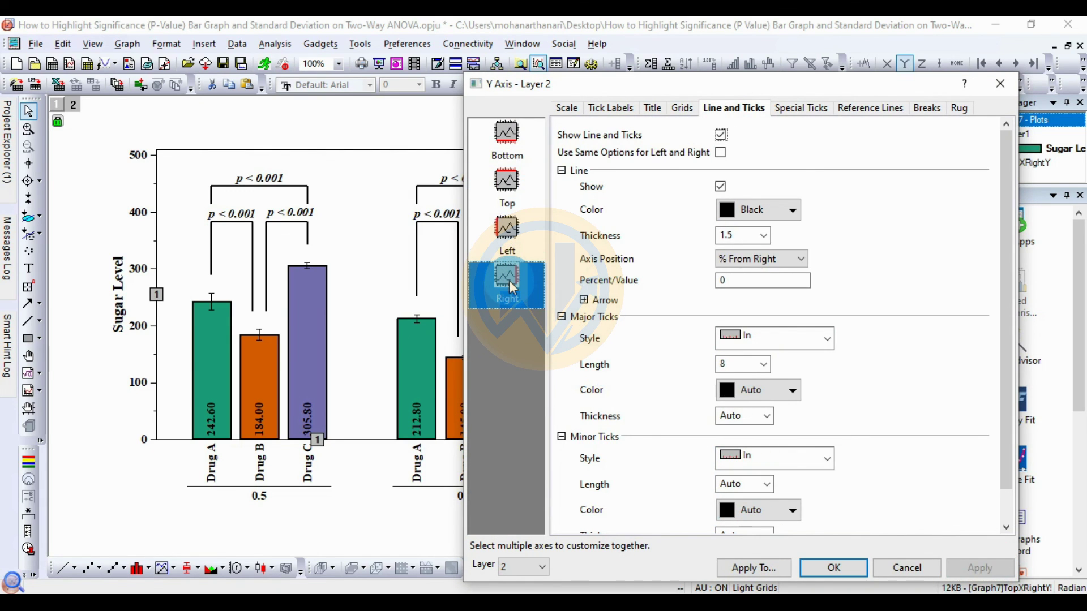
left_click(828, 338)
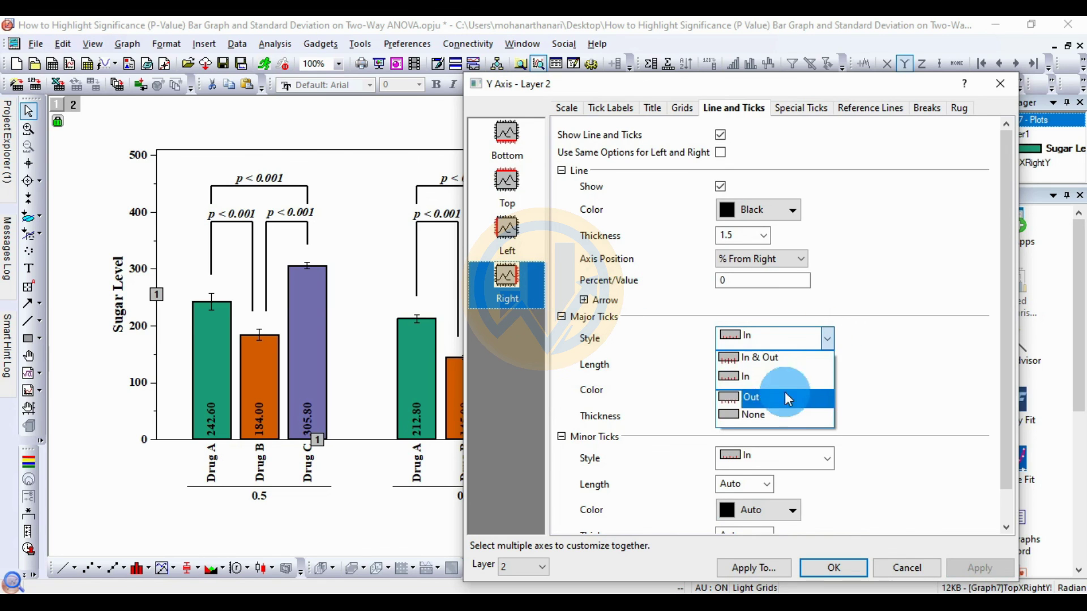
left_click(761, 414)
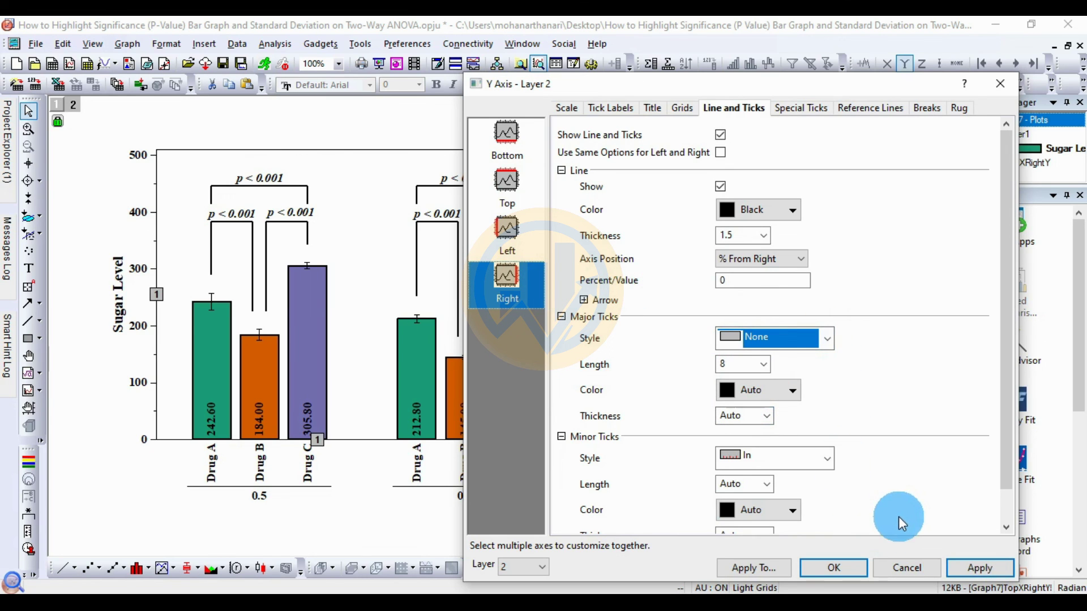
left_click(828, 458)
left_click(758, 528)
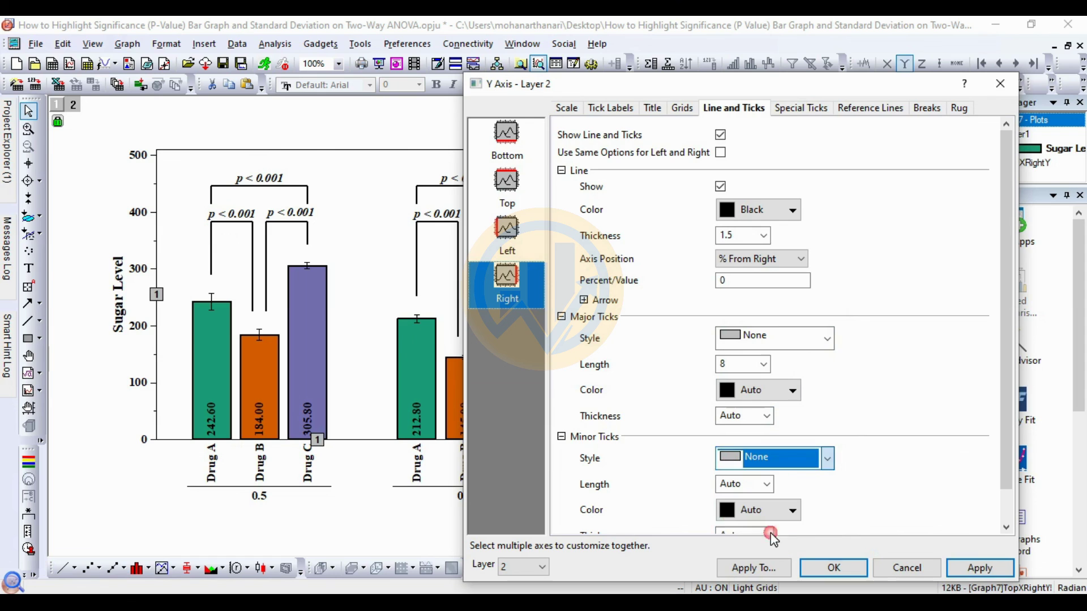
left_click(991, 567)
left_click(848, 569)
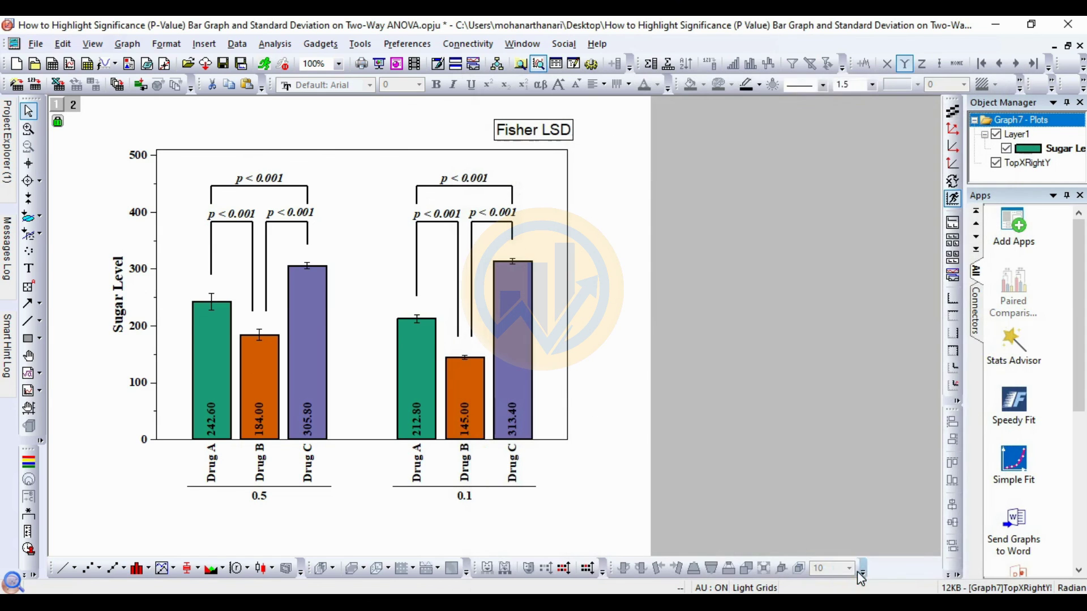
Step: Place the Fisher LSD text inside the frame's top-left corner in Times New Roman
left_click(552, 134)
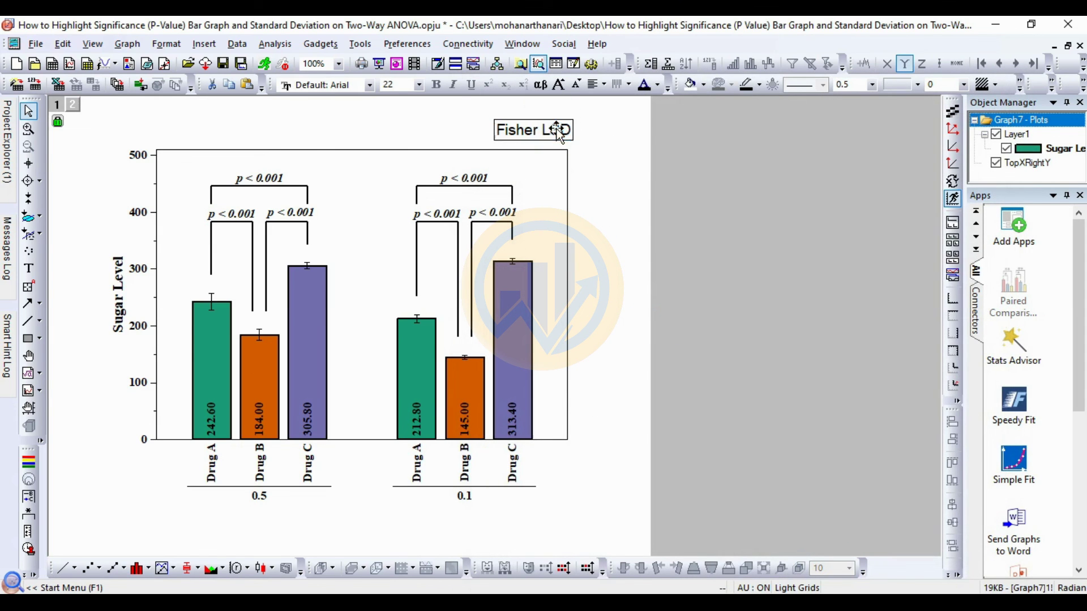
left_click_drag(263, 177, 221, 164)
left_click(368, 85)
scroll(355, 134, "up", 1)
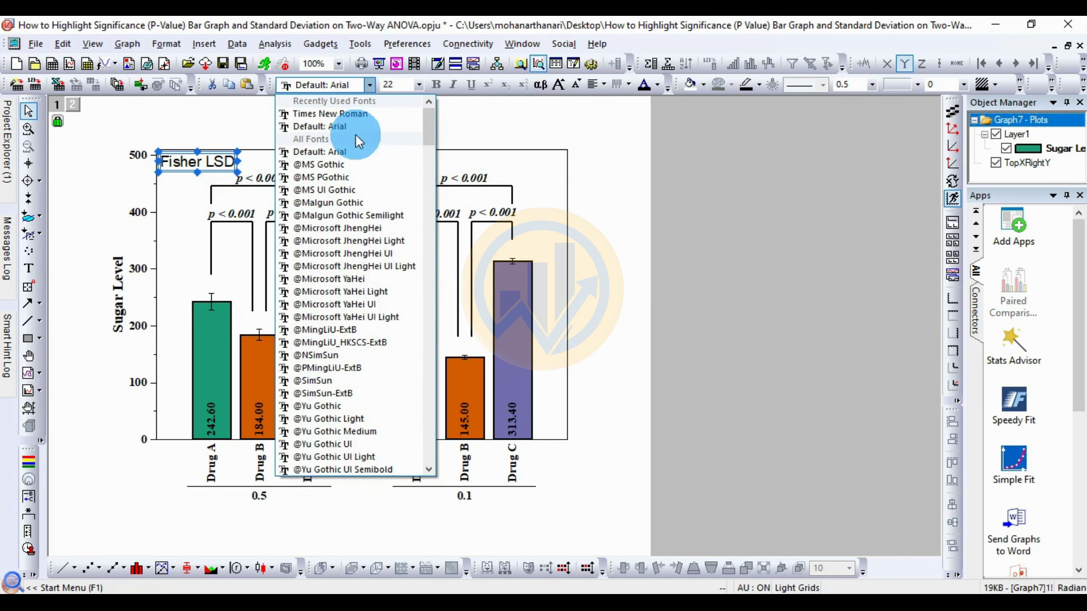
left_click(359, 111)
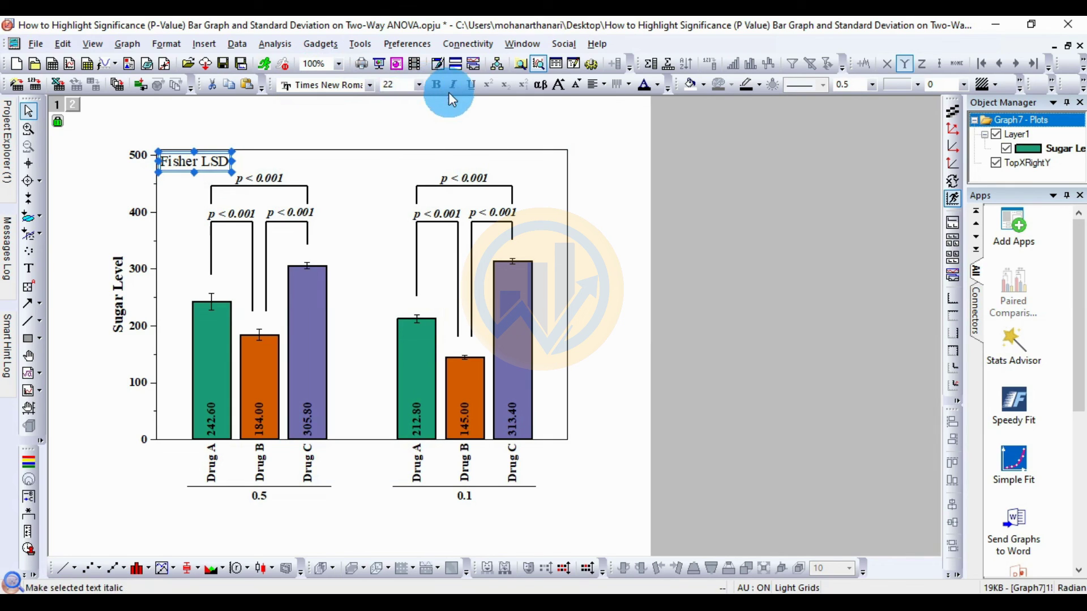
left_click(388, 126)
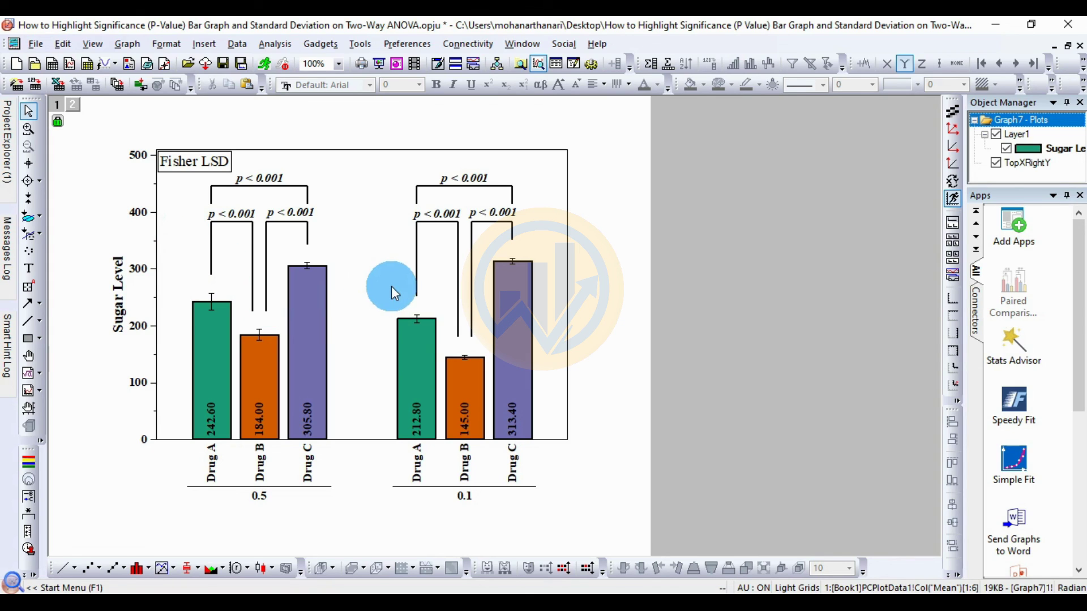
mouse_move(315, 270)
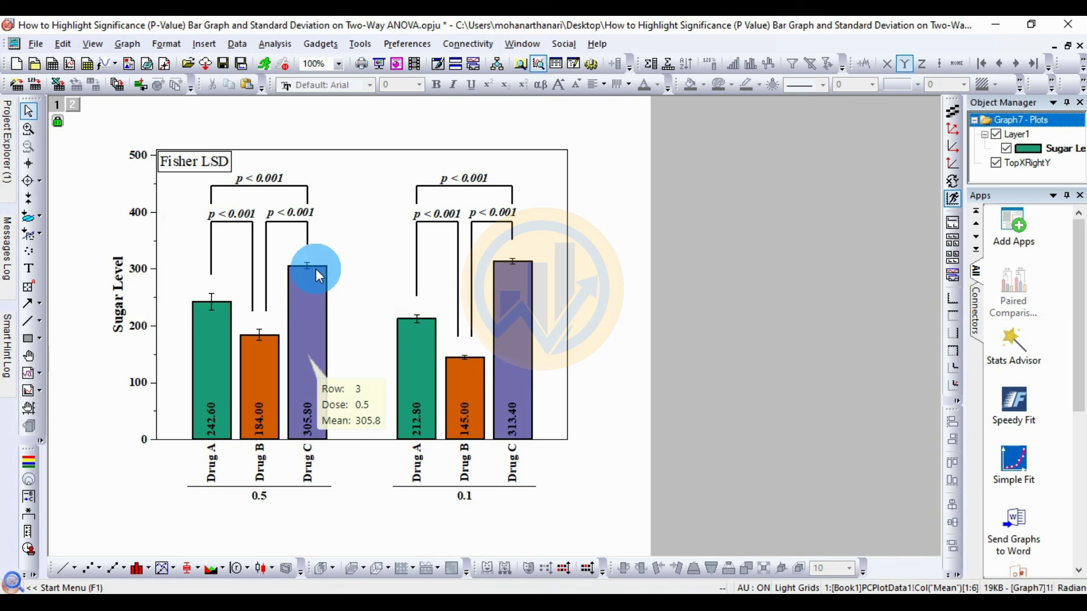